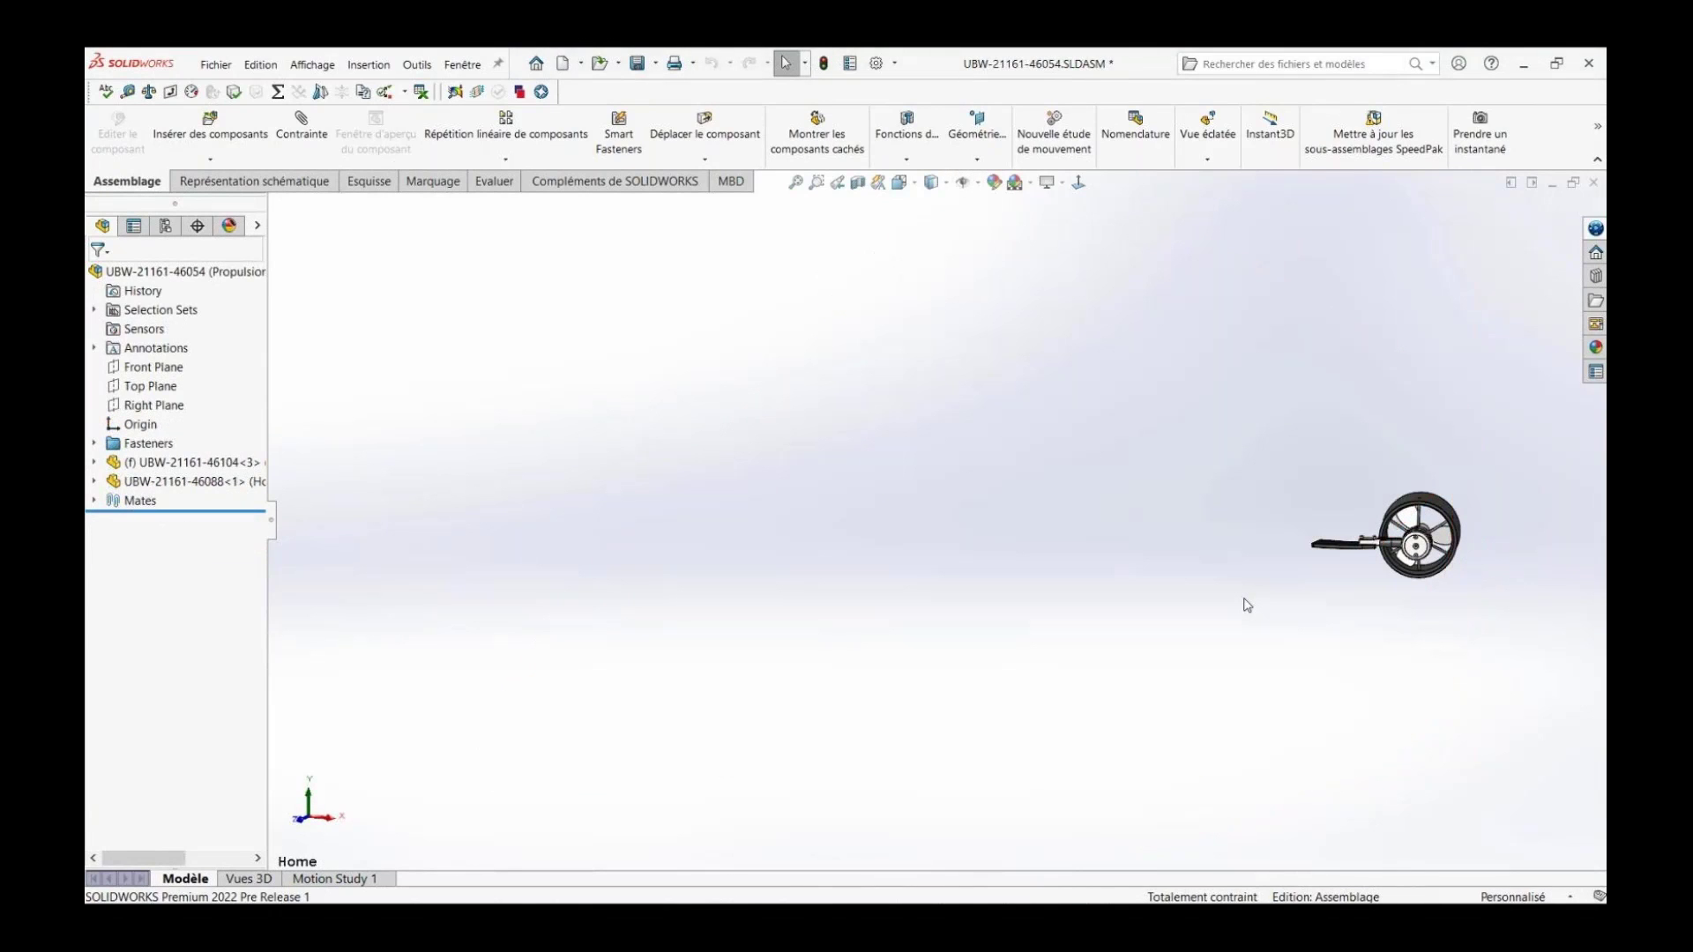
# Step: Search the commands for "coor" and start a new coordinate system (Système de coordonnées) in the assembly
pyautogui.press('s')
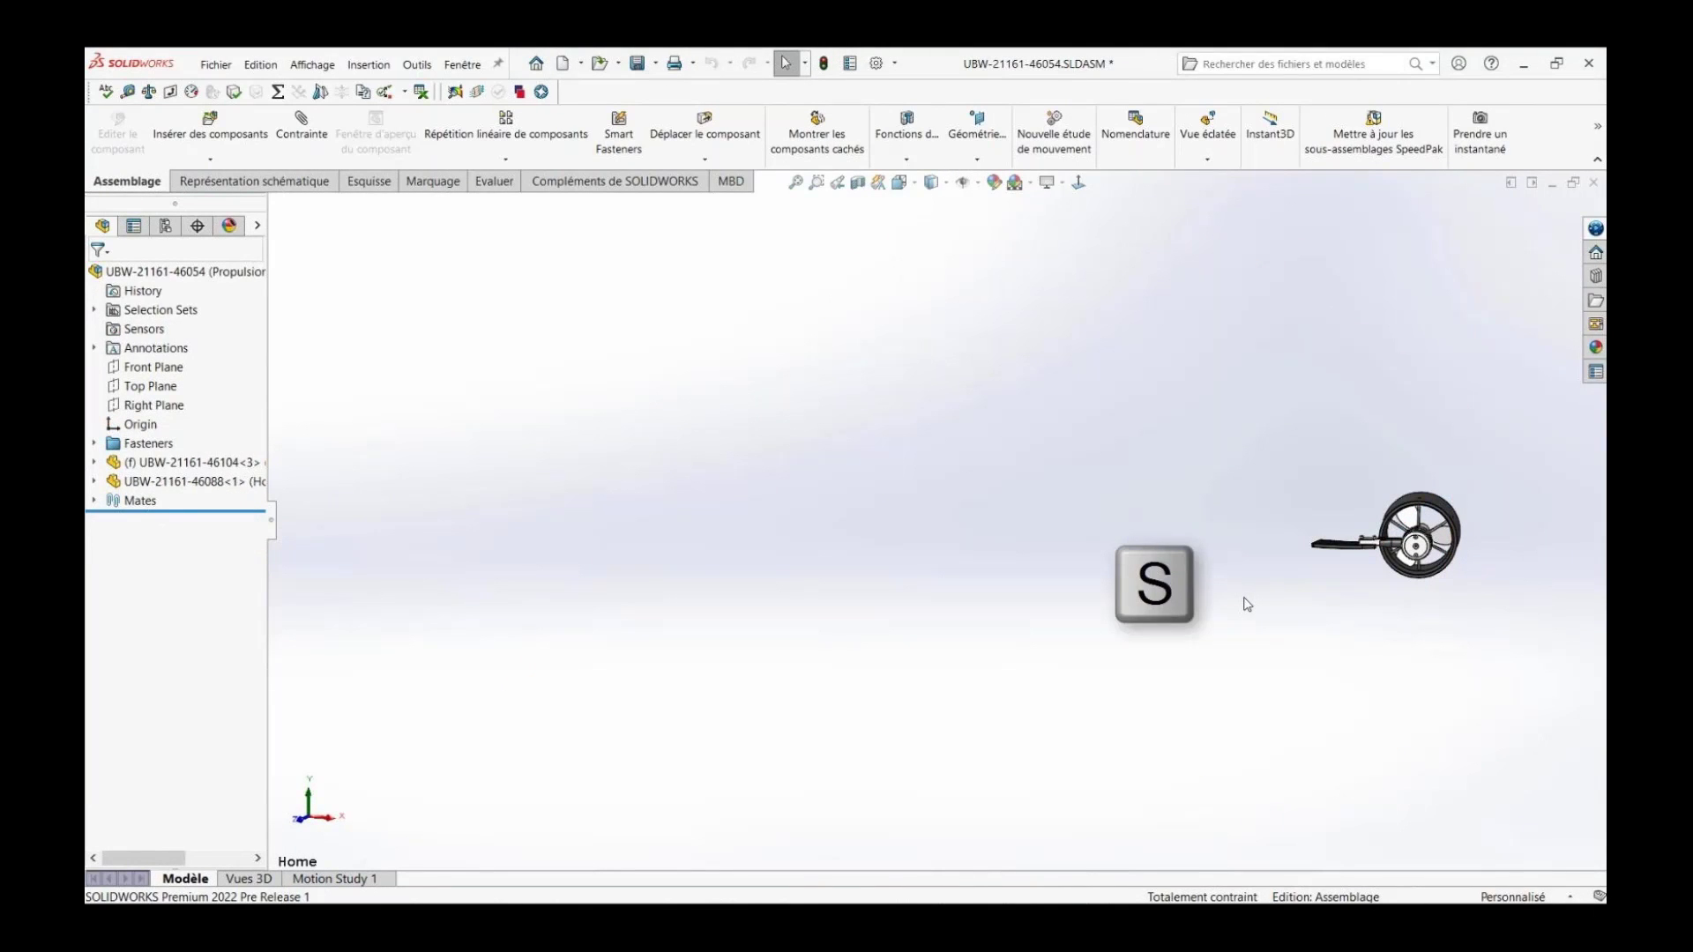
pyautogui.press('s')
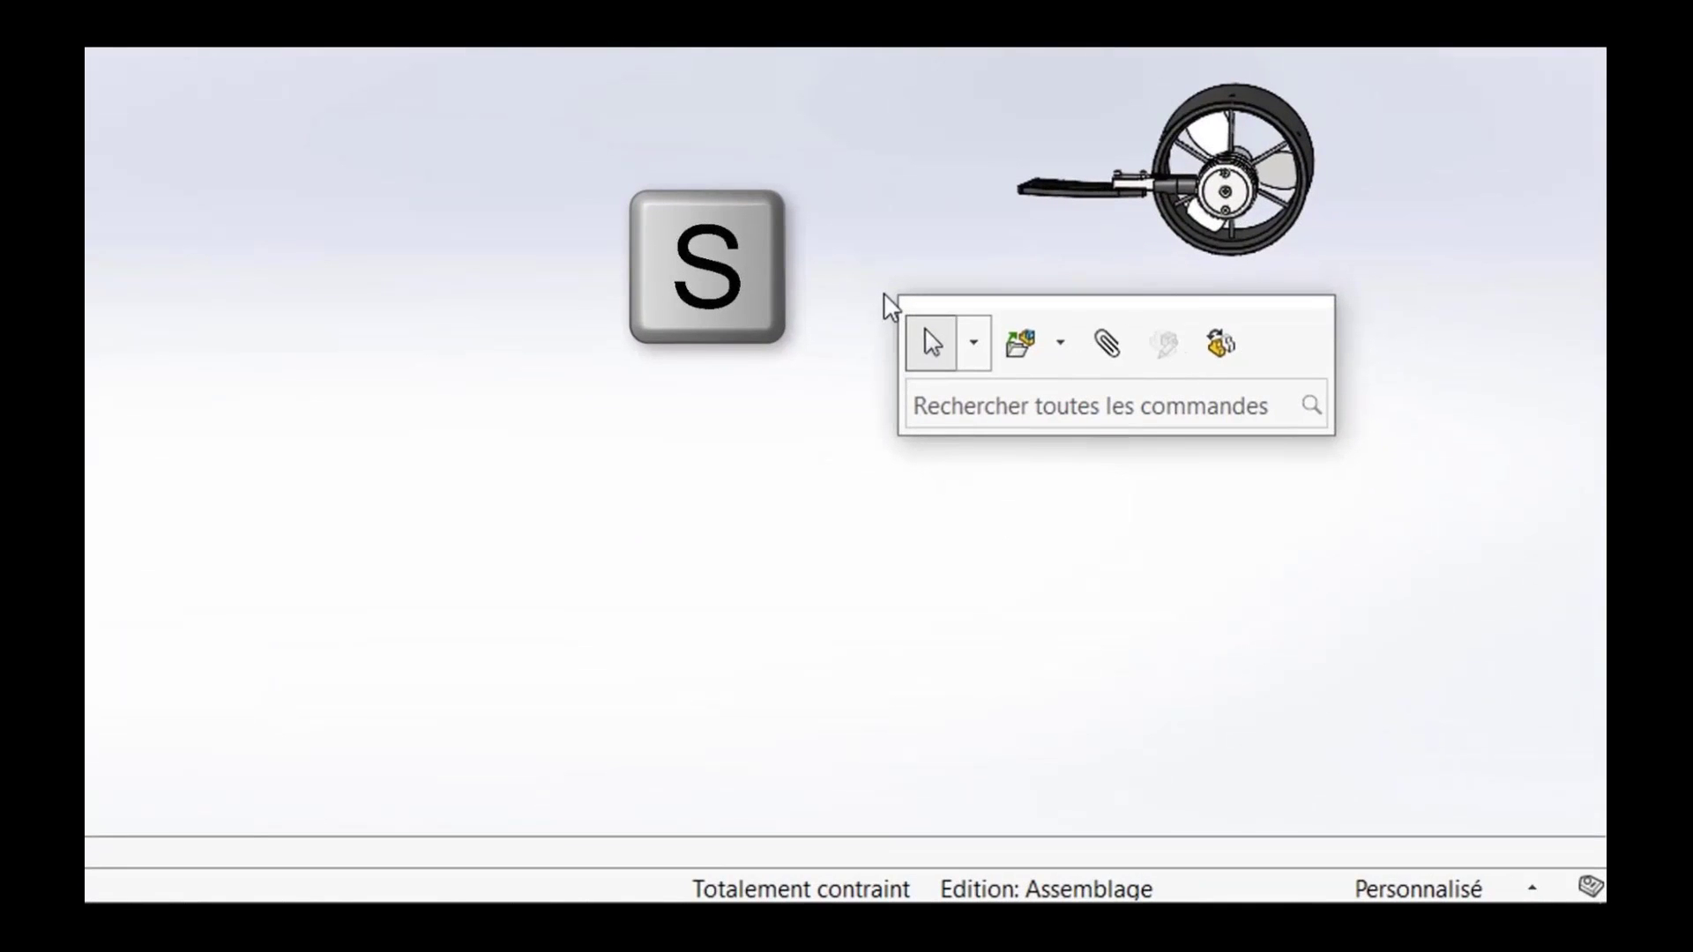
pyautogui.click(977, 404)
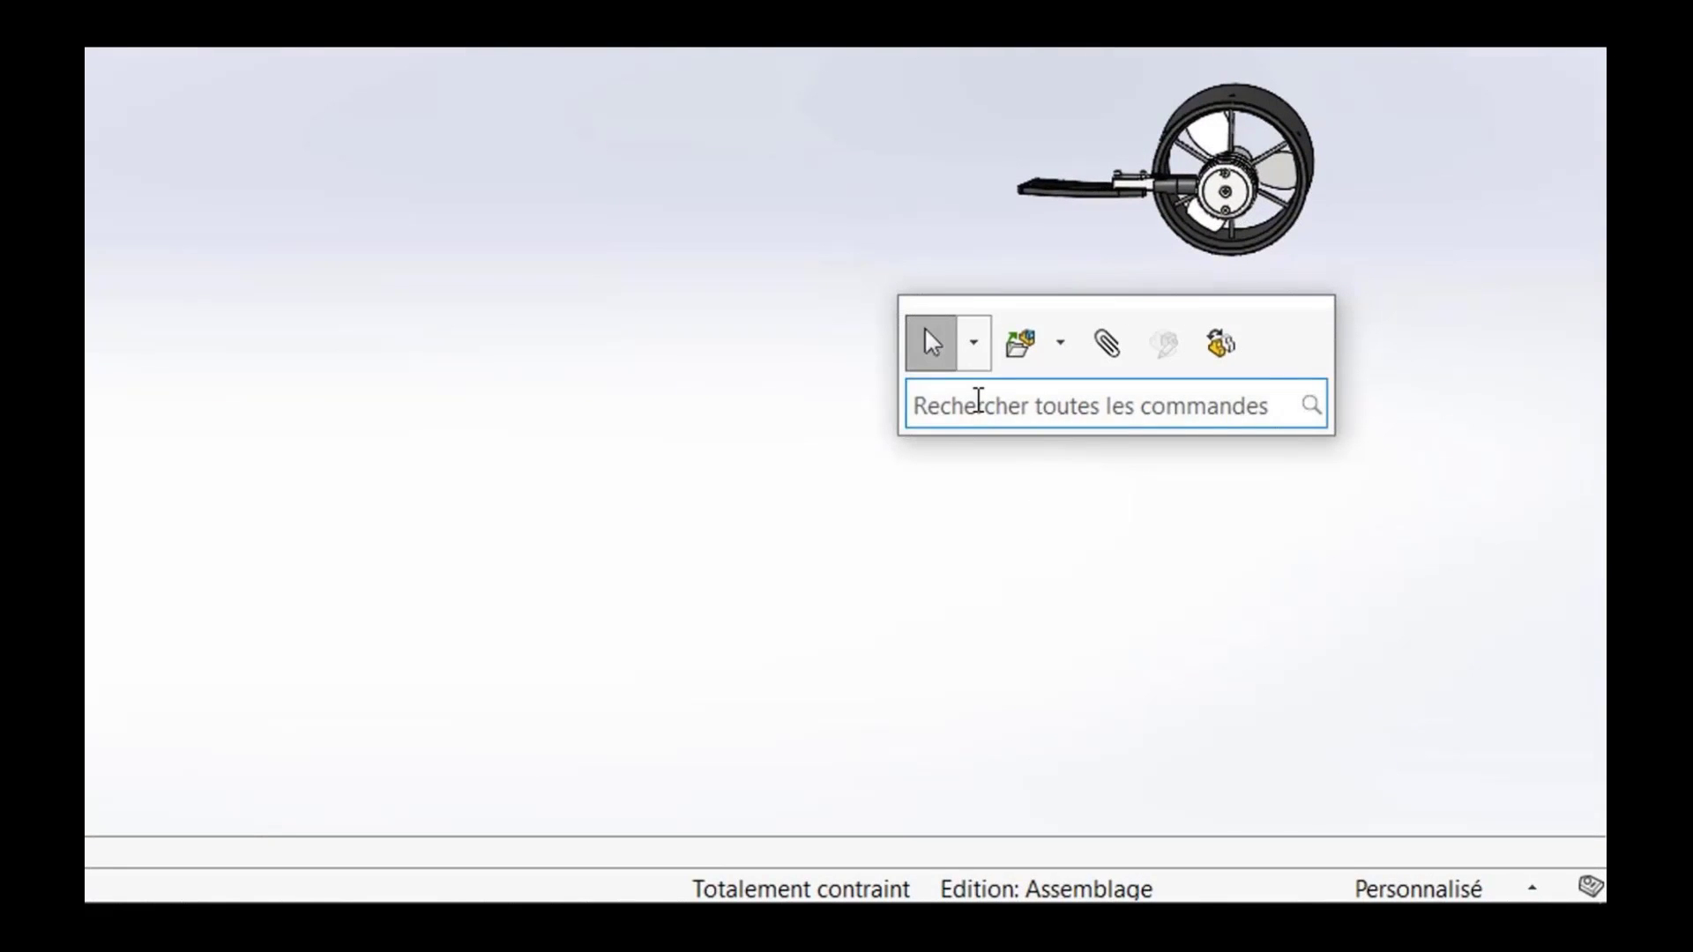
pyautogui.write('coor')
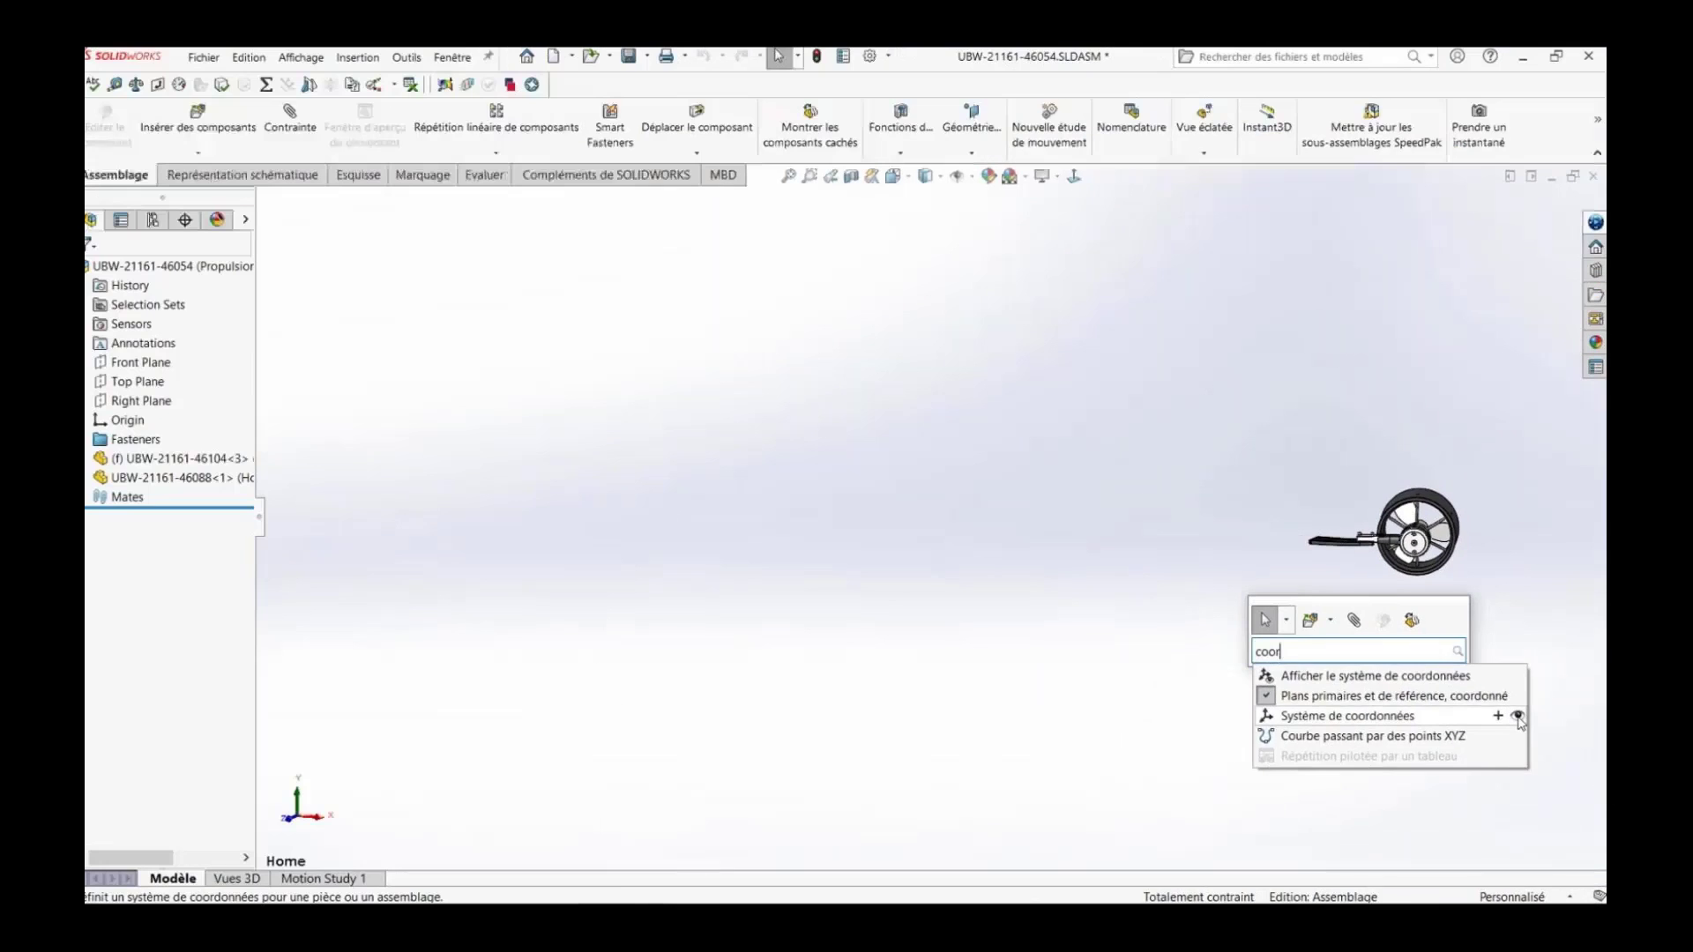
pyautogui.click(981, 143)
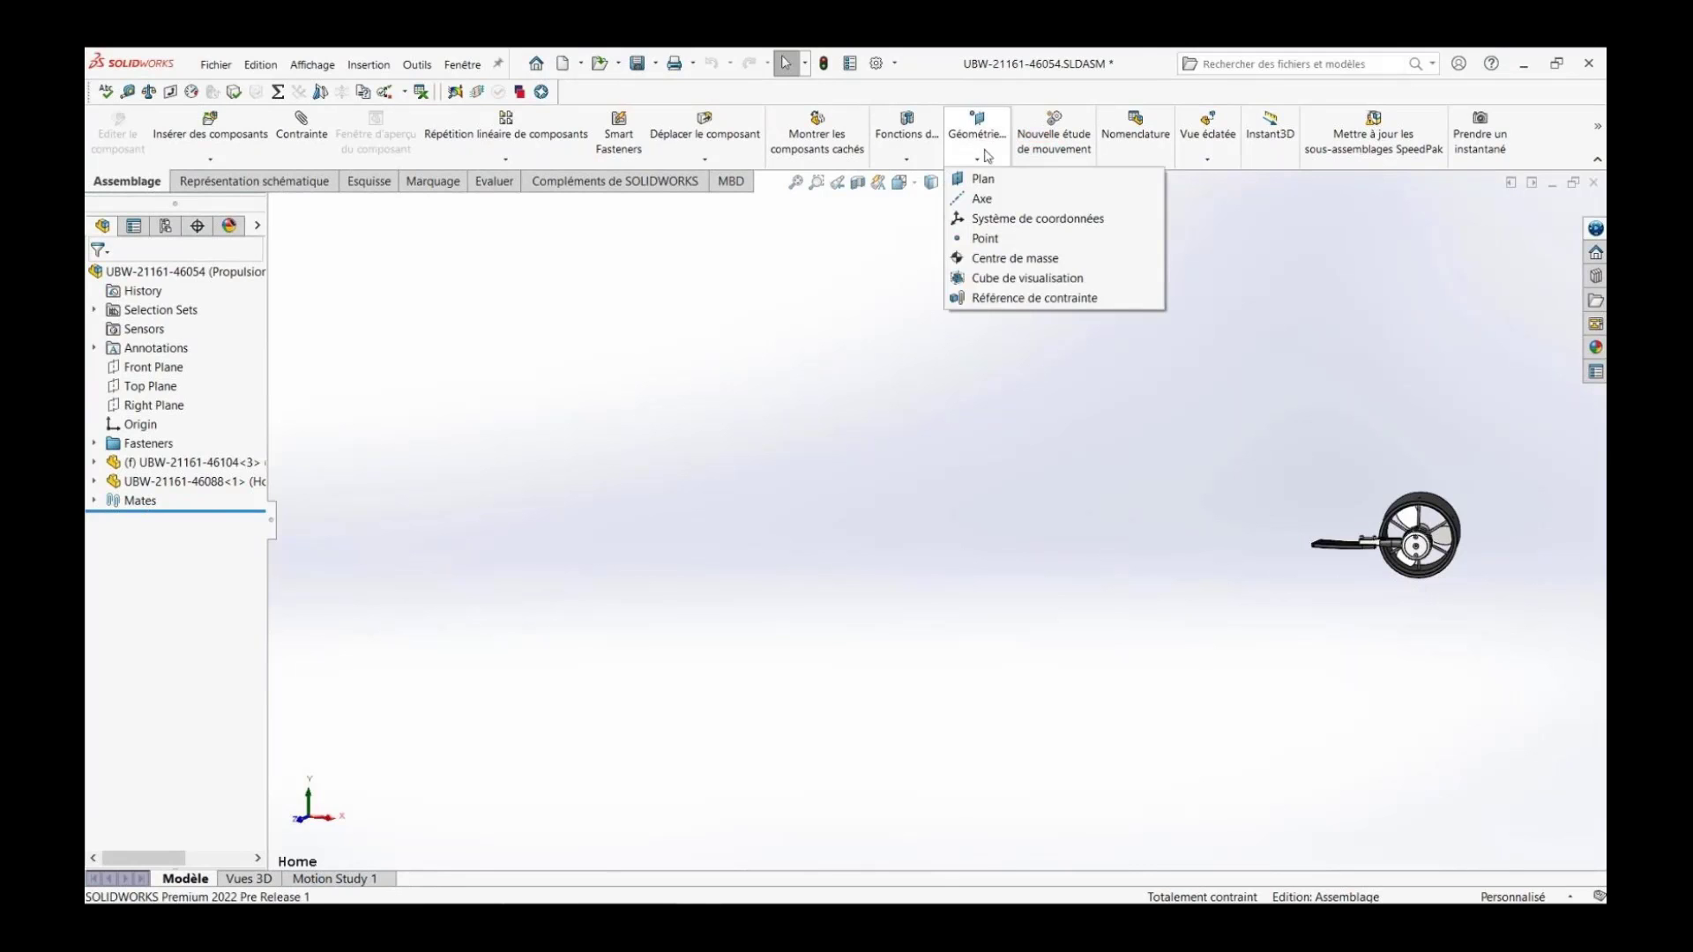
pyautogui.click(1014, 219)
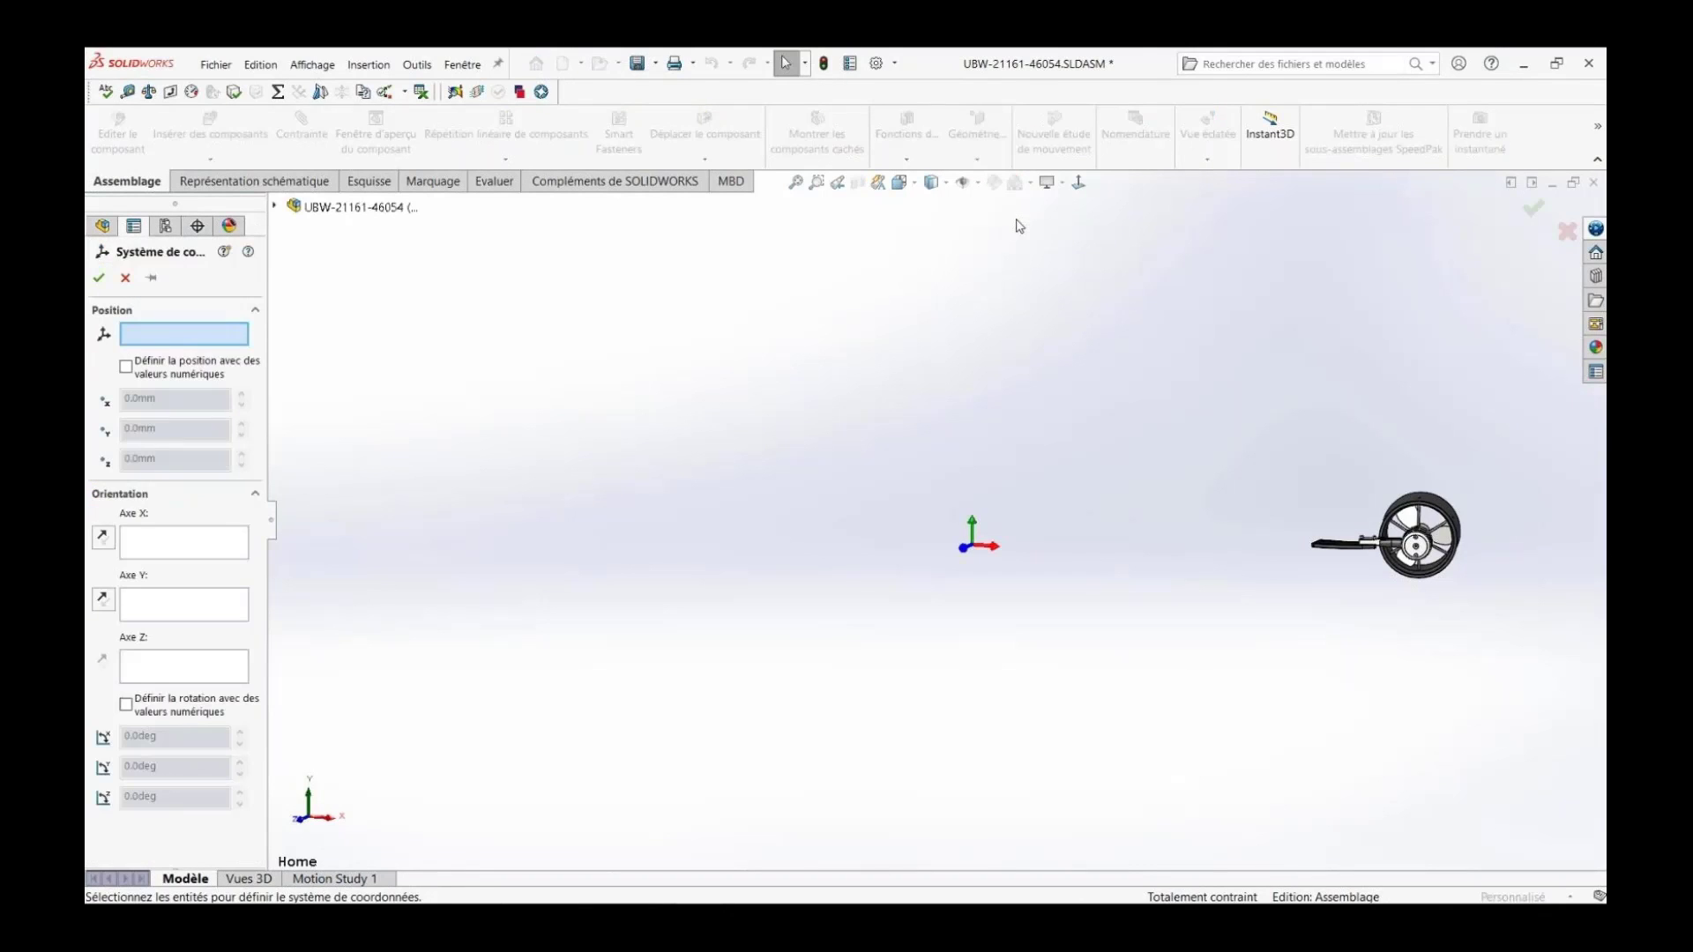
# Step: Define the coordinate system's position with numeric values: X 1055 mm, Y -110 mm and Z -375 mm
pyautogui.click(126, 367)
pyautogui.click(166, 398)
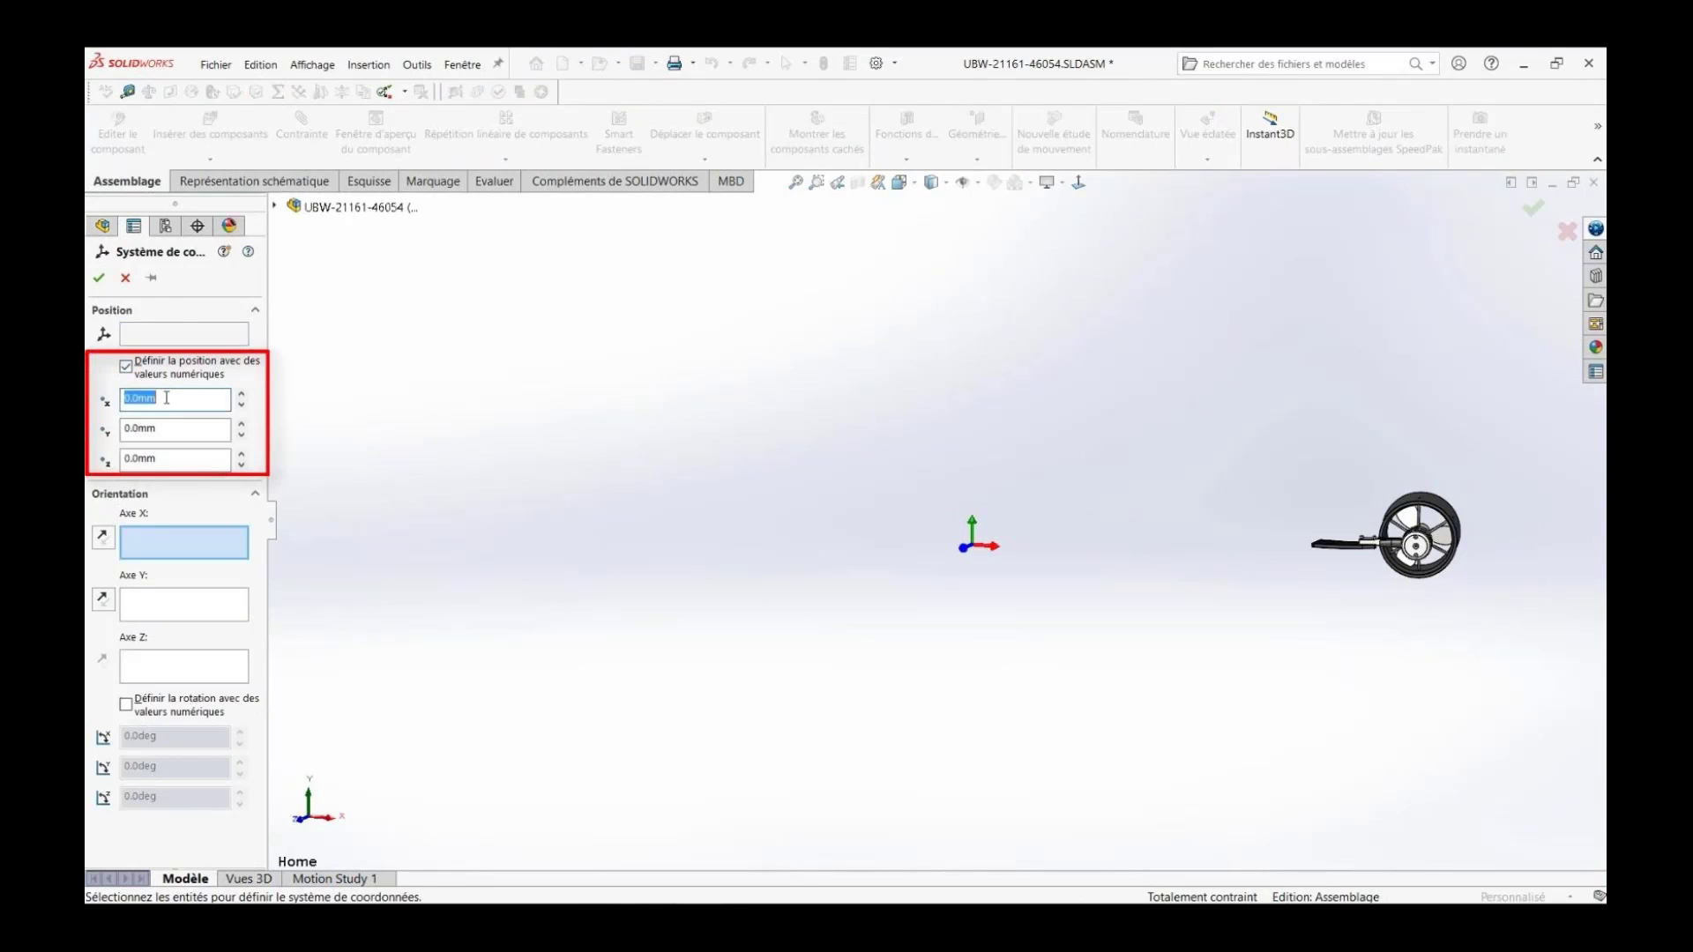
pyautogui.write('1055')
pyautogui.press('Tab')
pyautogui.write('-110')
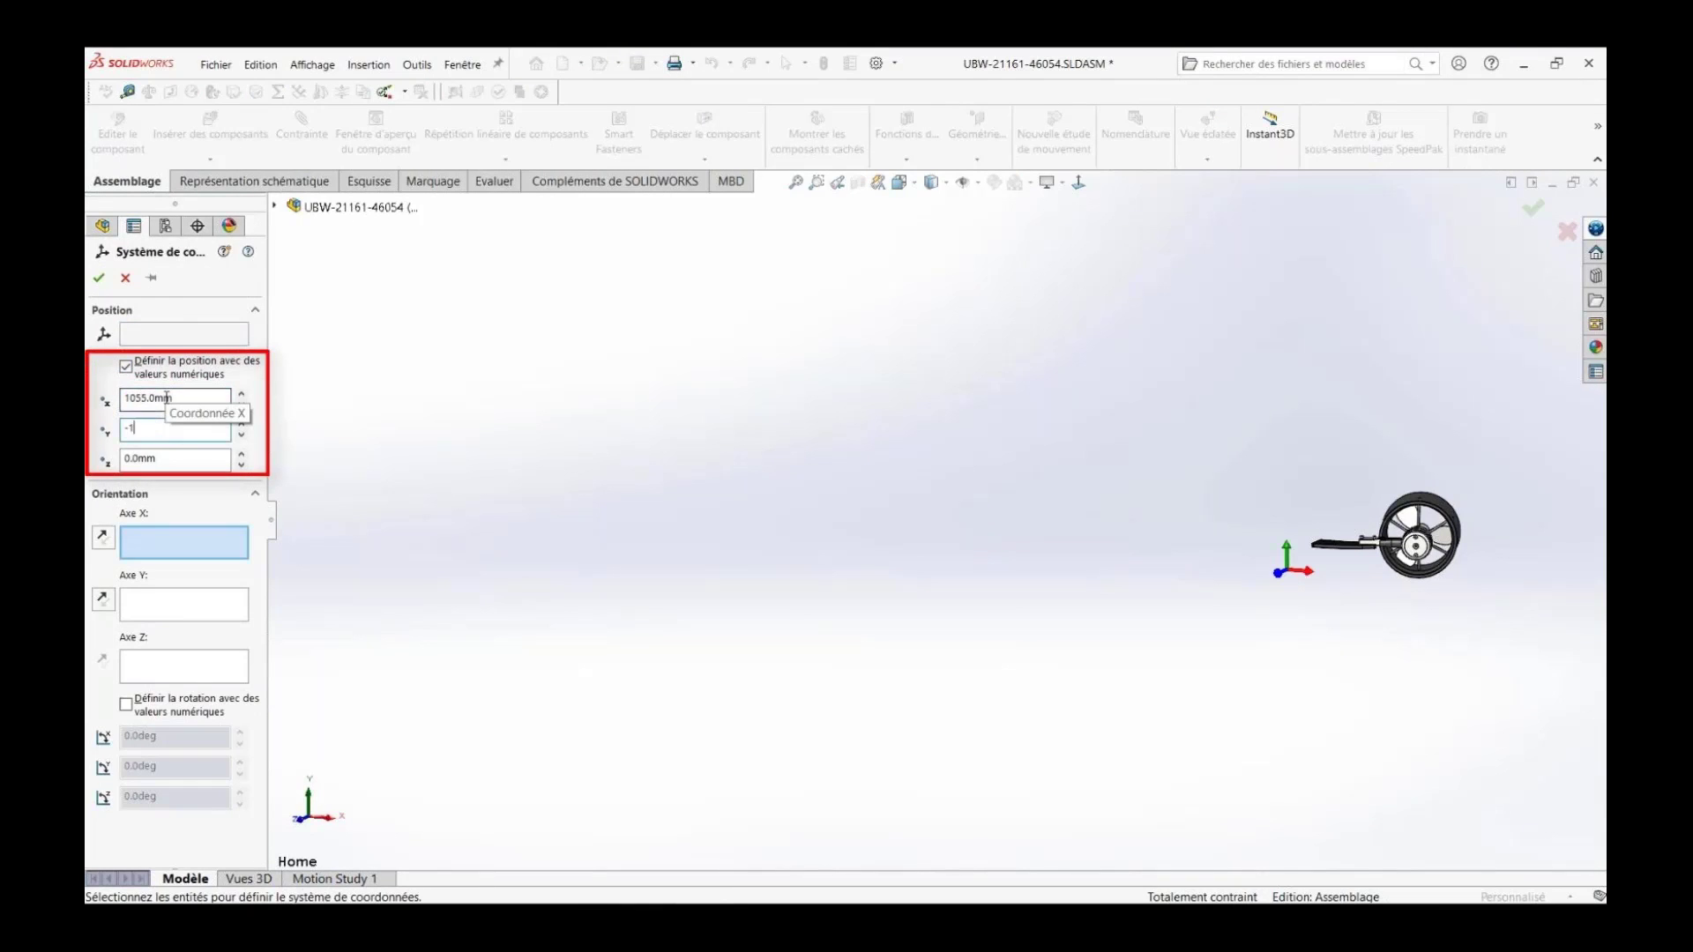
pyautogui.press('Tab')
pyautogui.write('-375')
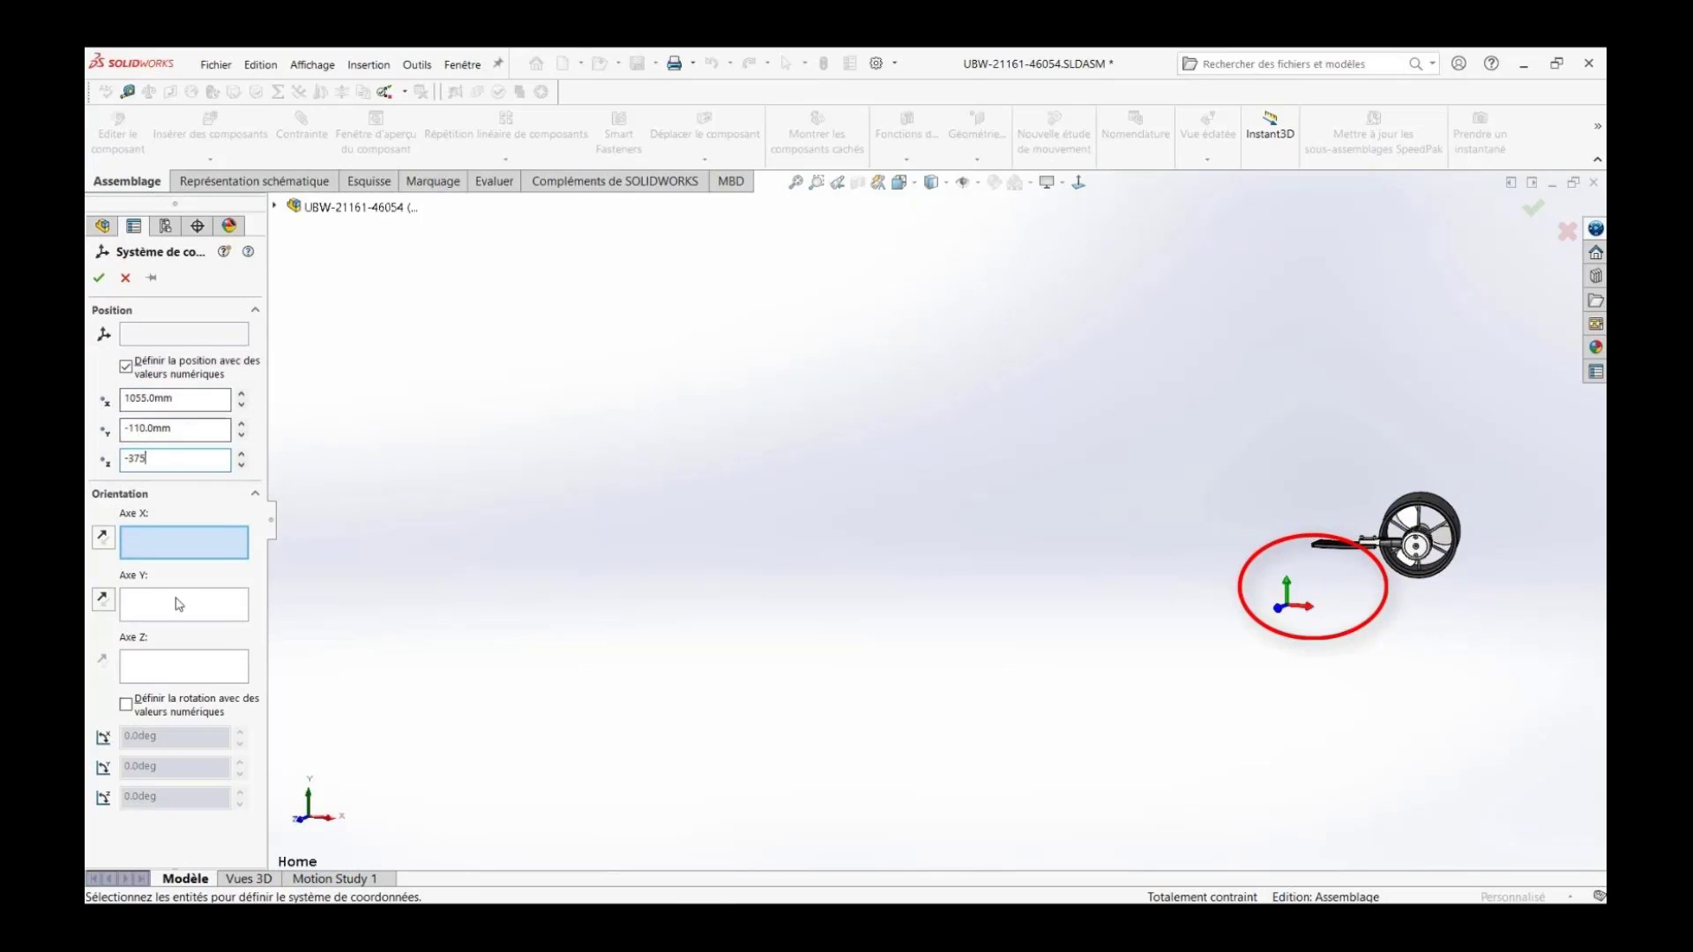
# Step: Define the coordinate system's rotation with numeric values of 112° about X, 120° about Y and -20° about Z, and create it
pyautogui.click(132, 709)
pyautogui.press('Tab')
pyautogui.write('112')
pyautogui.press('Tab')
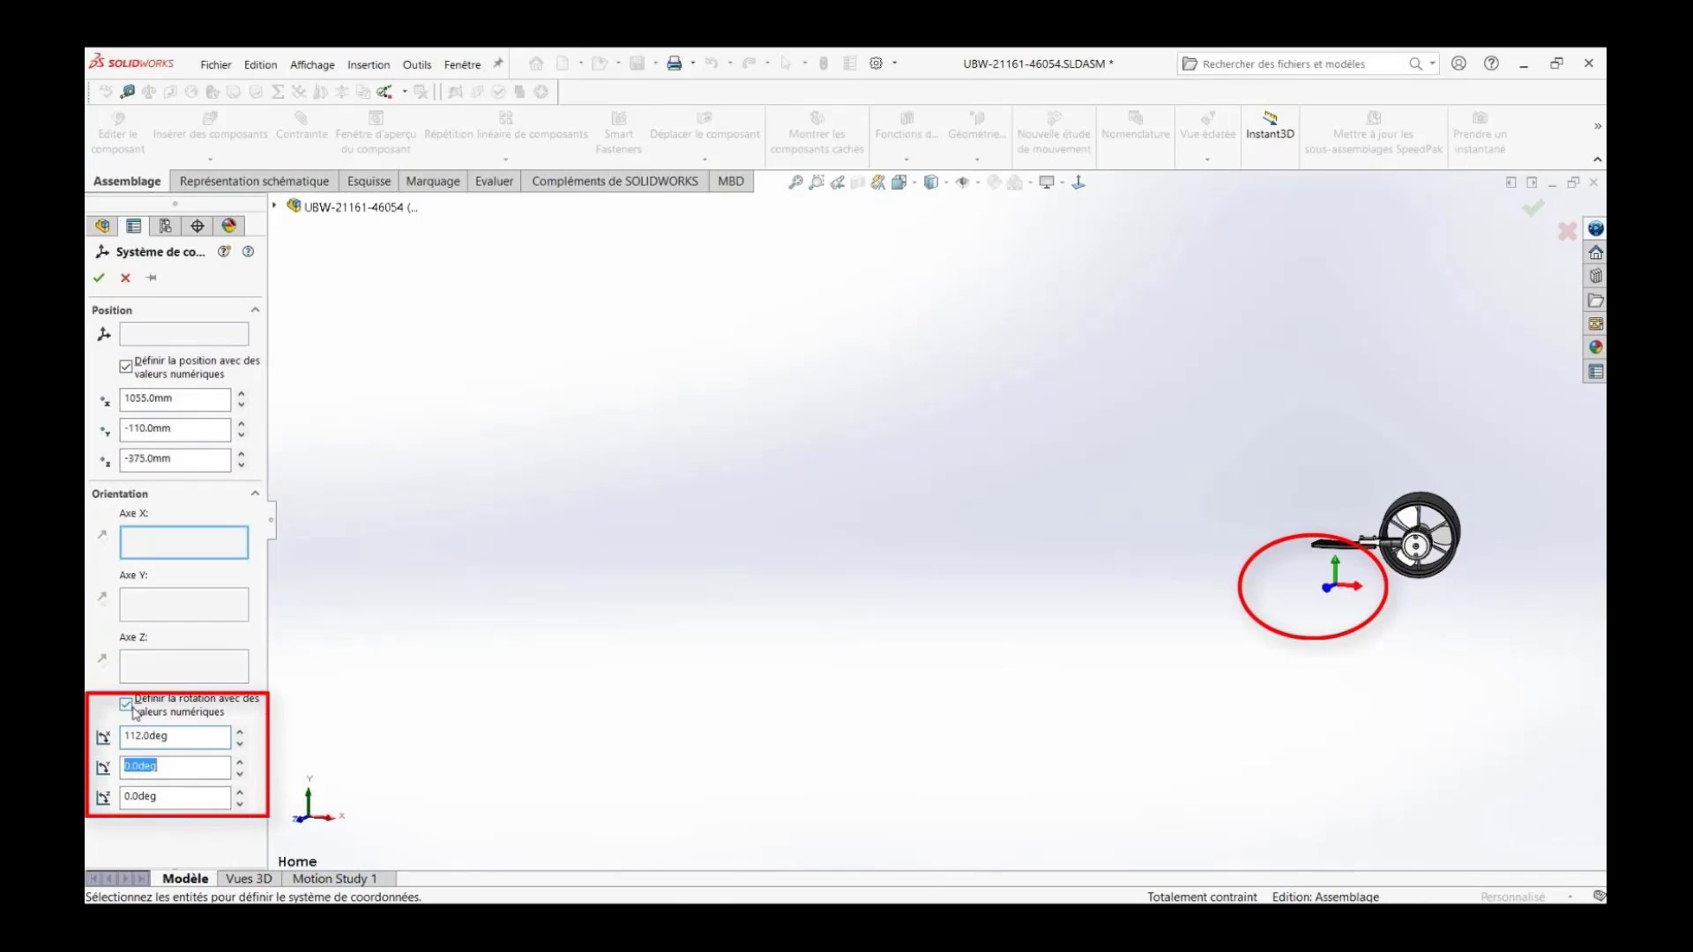
pyautogui.write('120')
pyautogui.press('Tab')
pyautogui.write('-20')
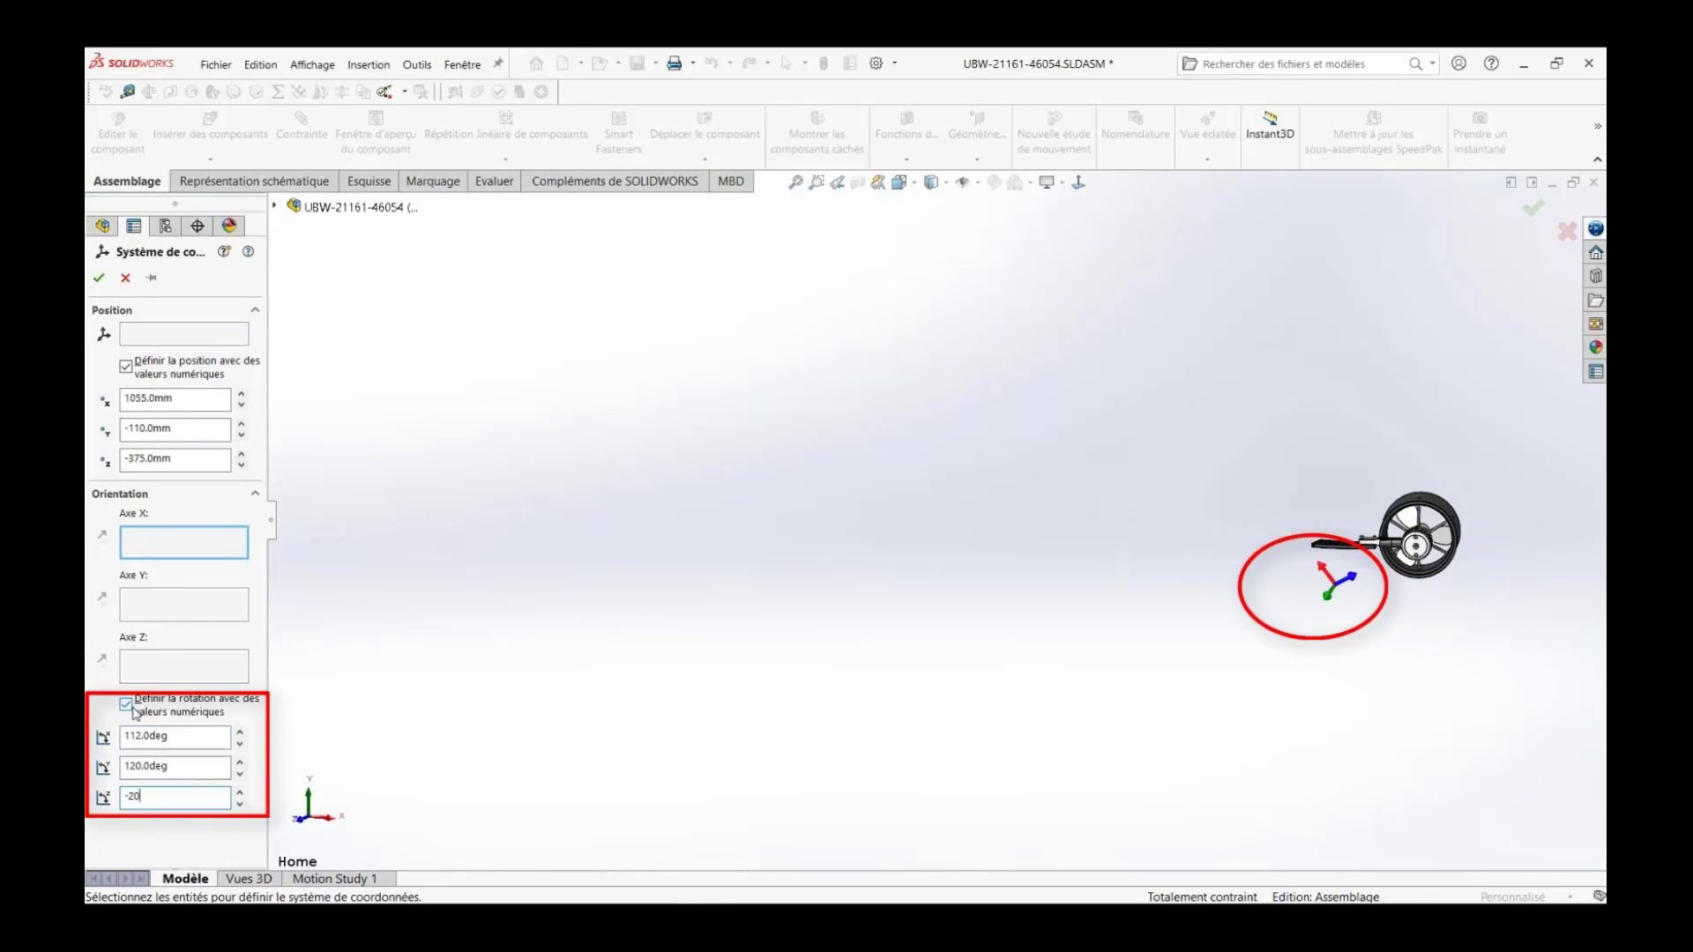
pyautogui.press('Return')
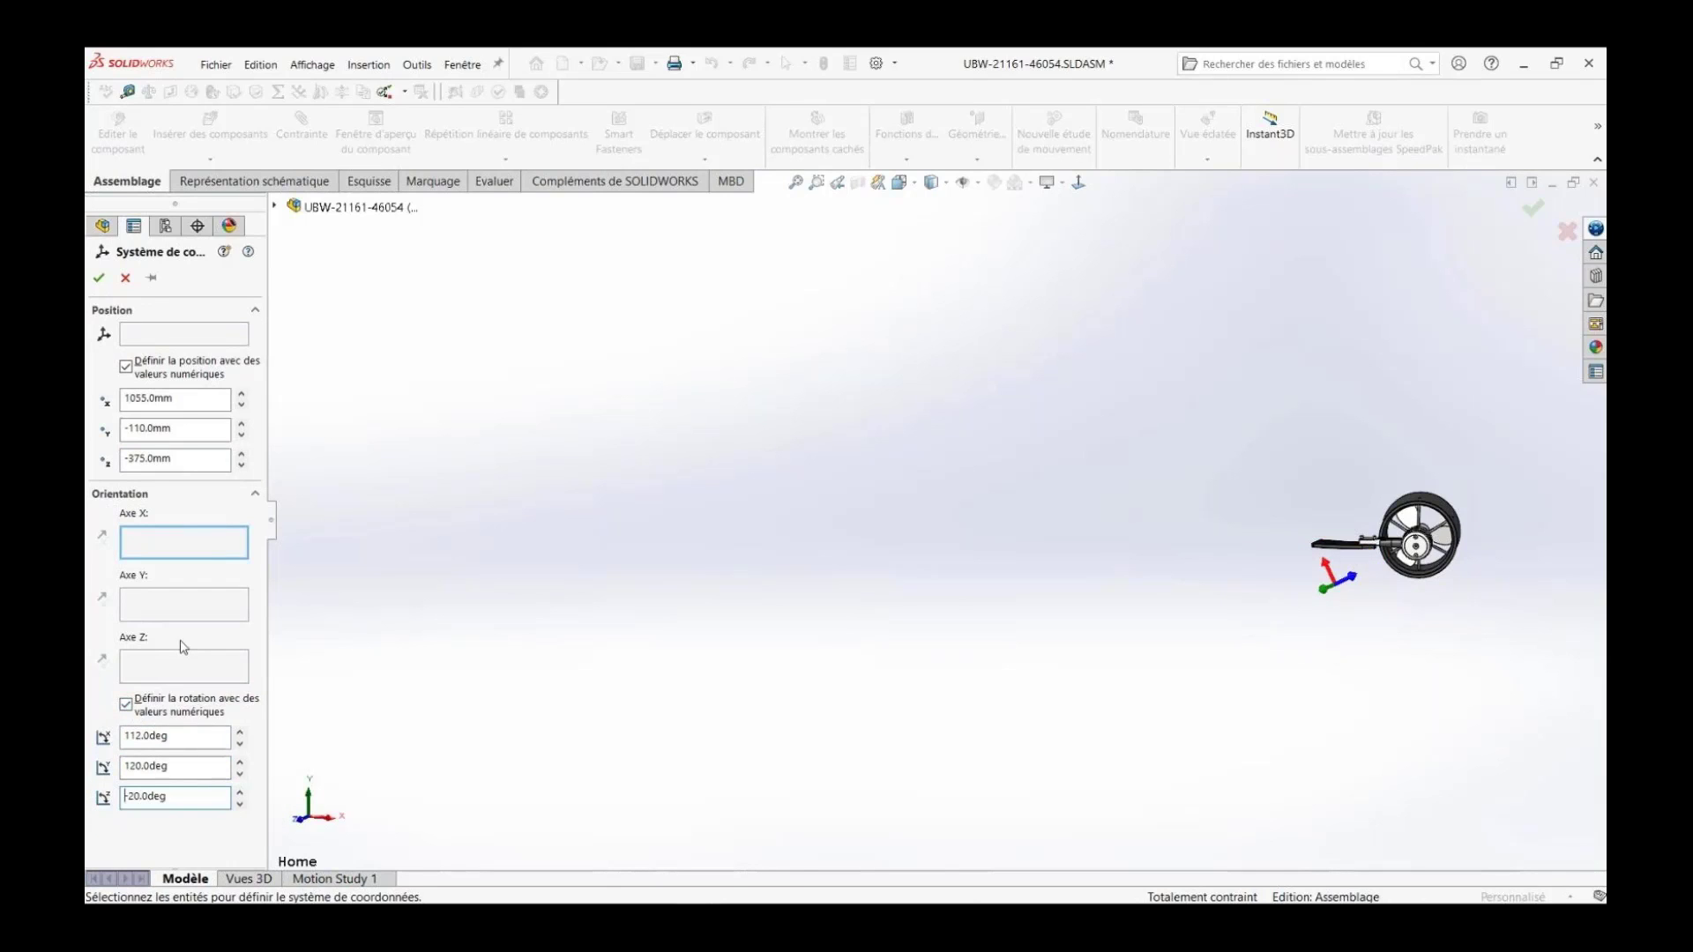
pyautogui.press('Return')
pyautogui.moveTo(1357, 649); pyautogui.dragTo(1338, 734, button='middle')
pyautogui.click(768, 599)
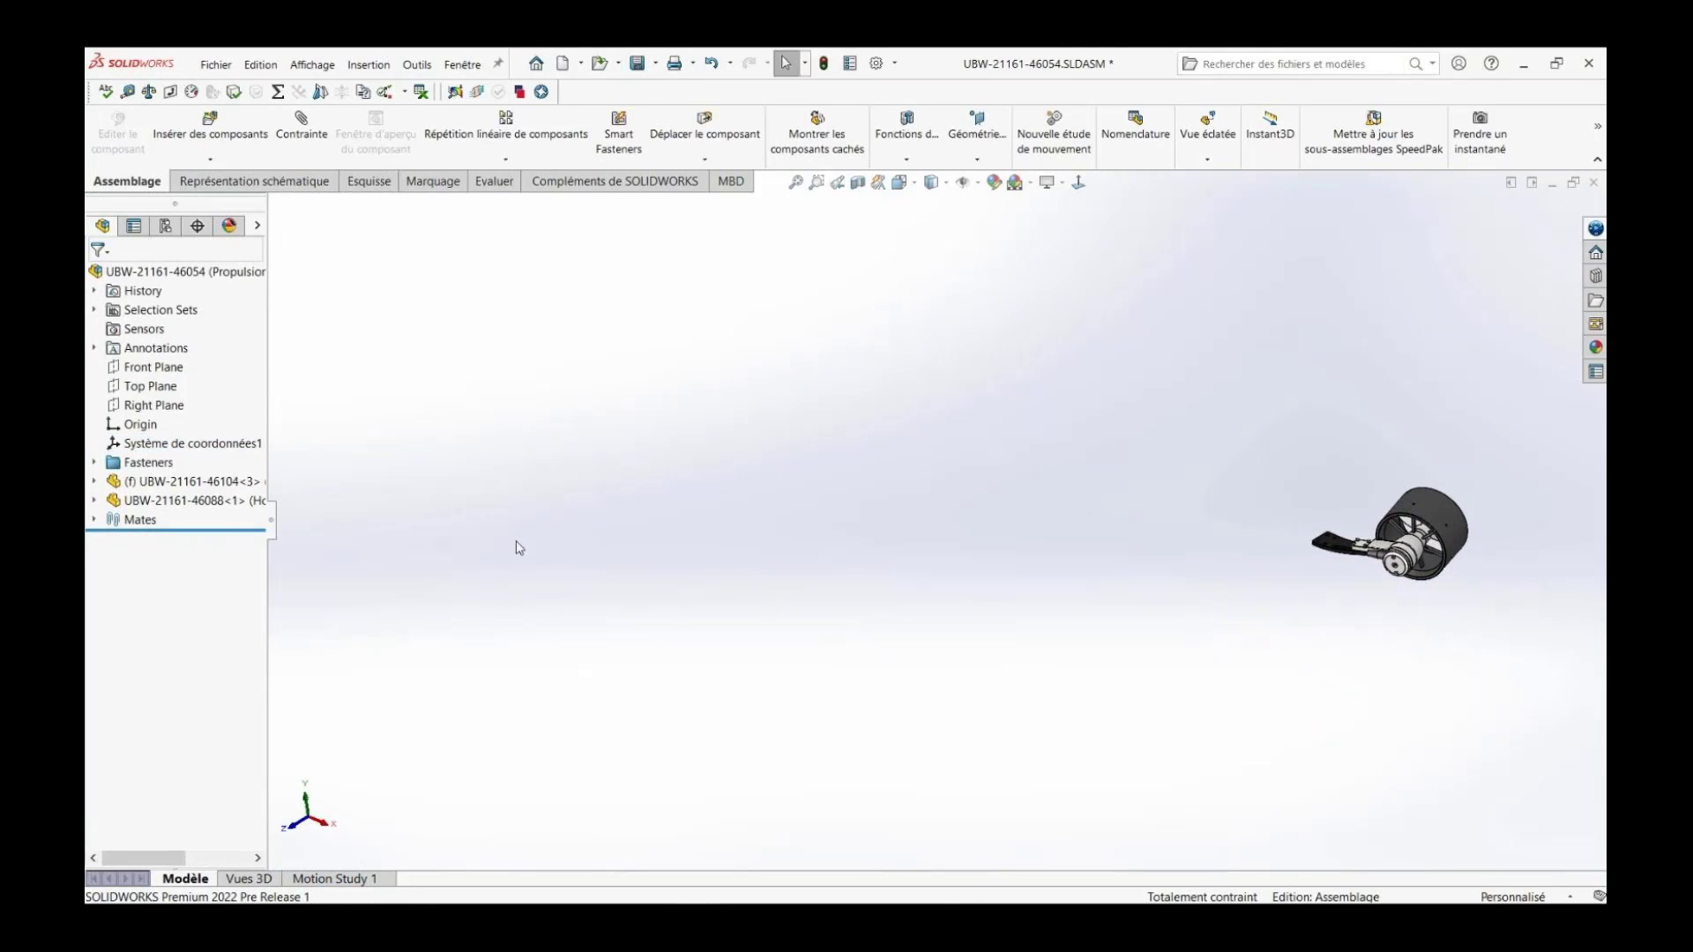
pyautogui.moveTo(162, 488); pyautogui.dragTo(1136, 691)
pyautogui.click(1183, 754)
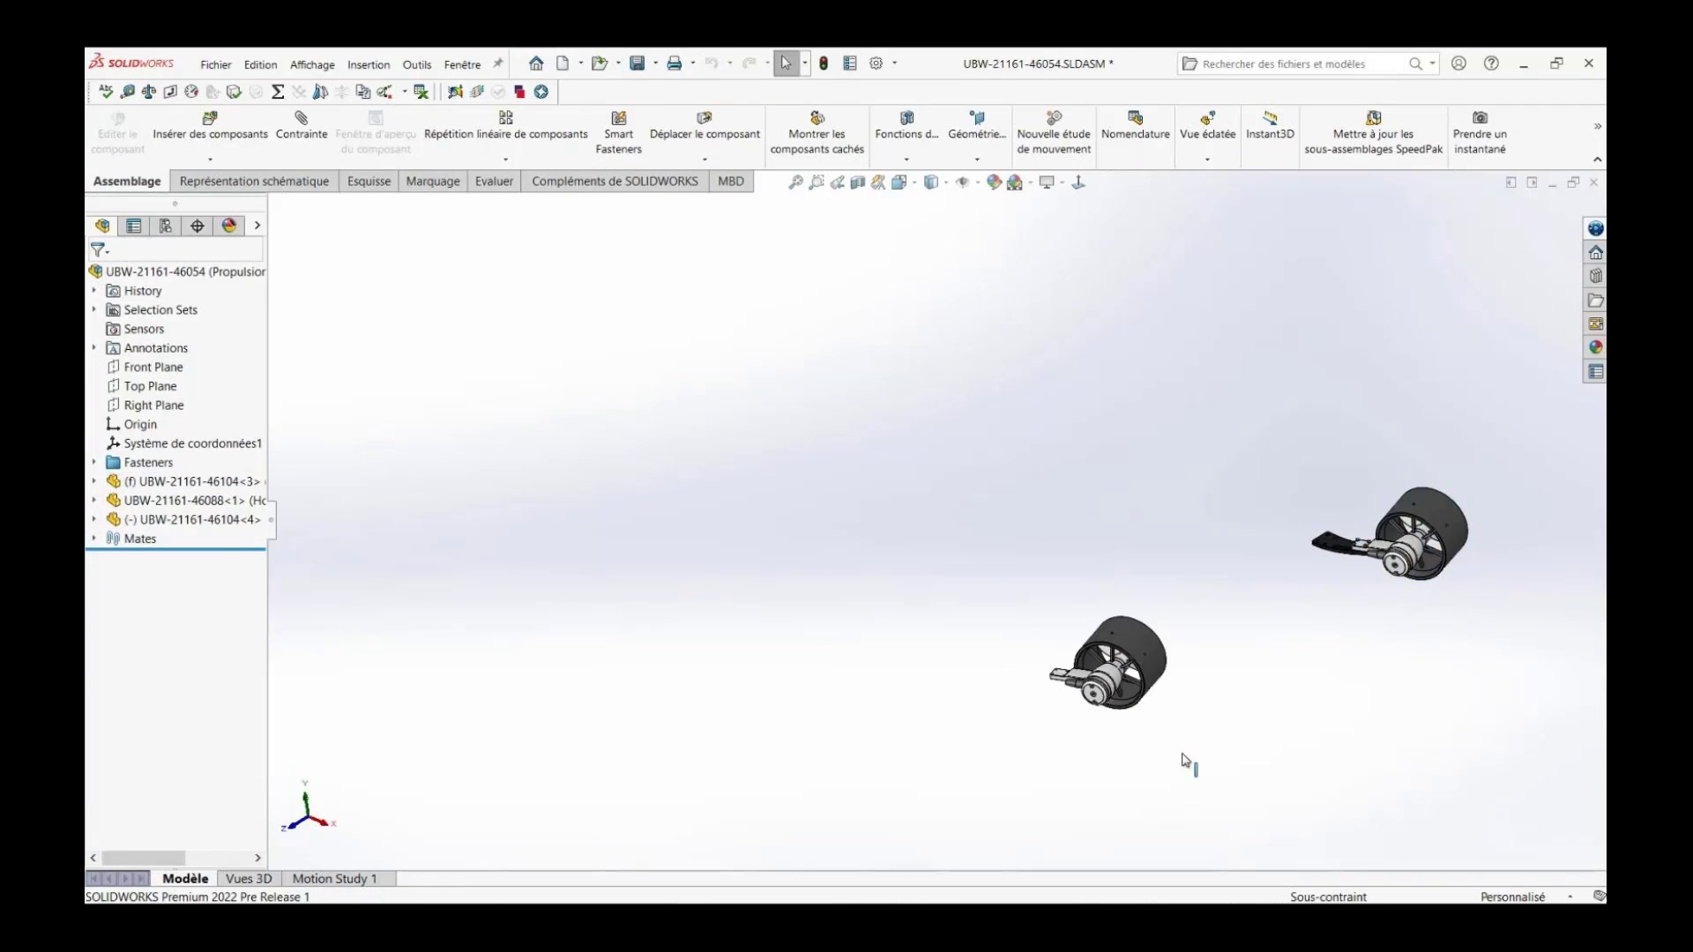
pyautogui.press('q')
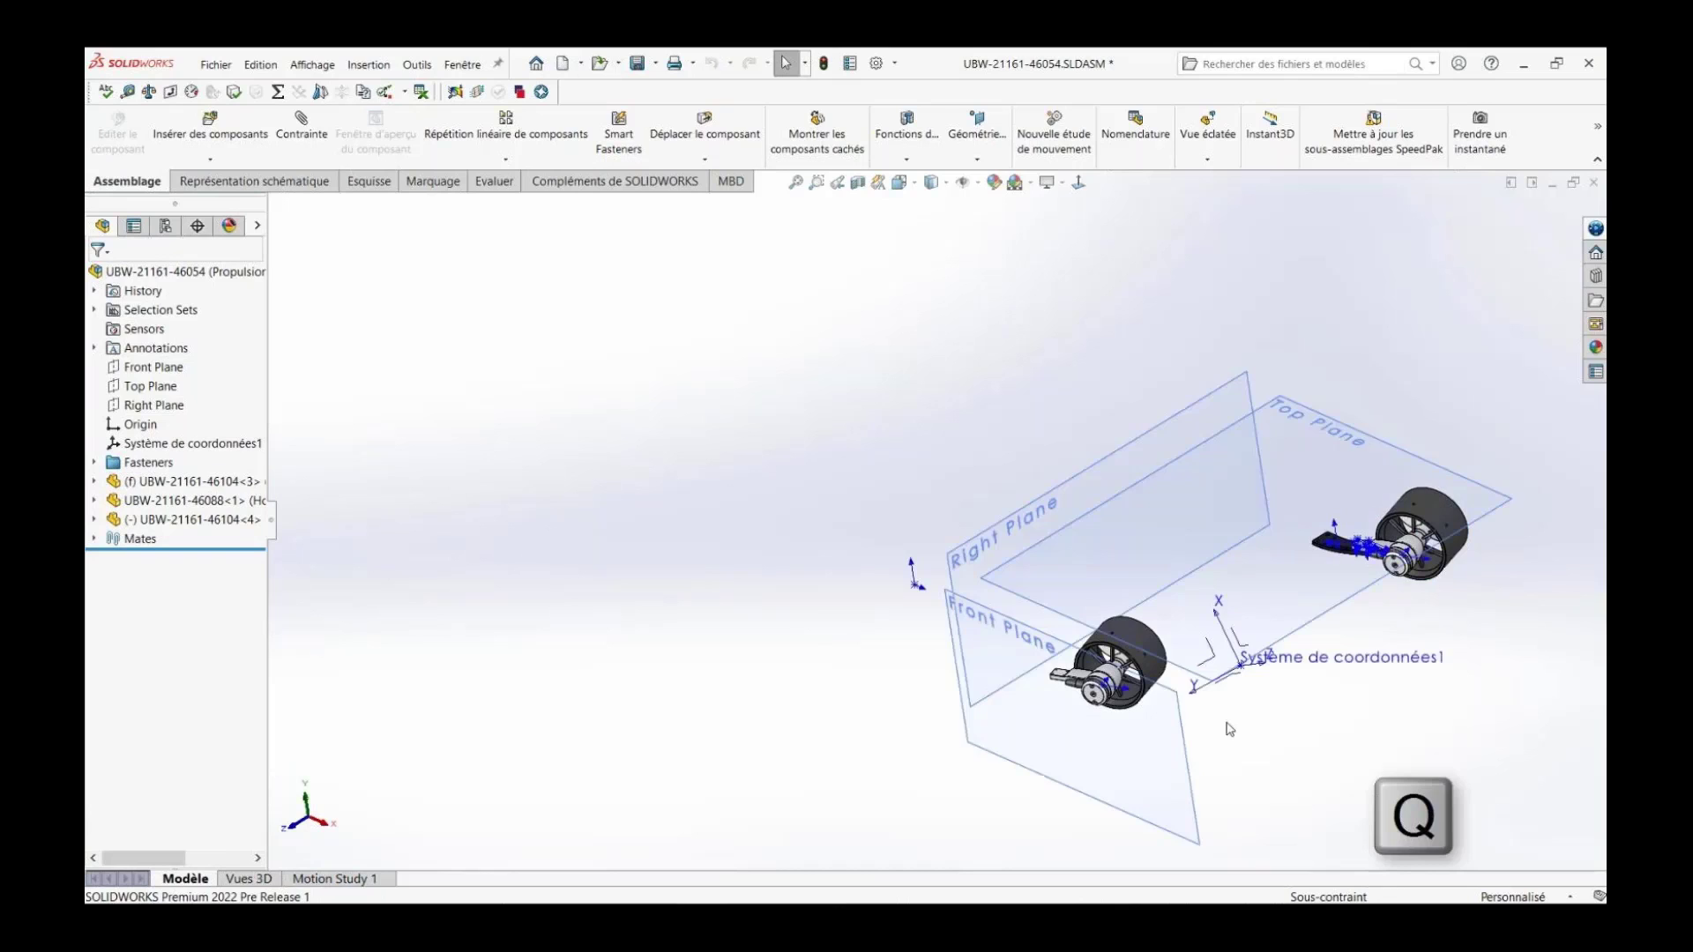
pyautogui.click(1247, 675)
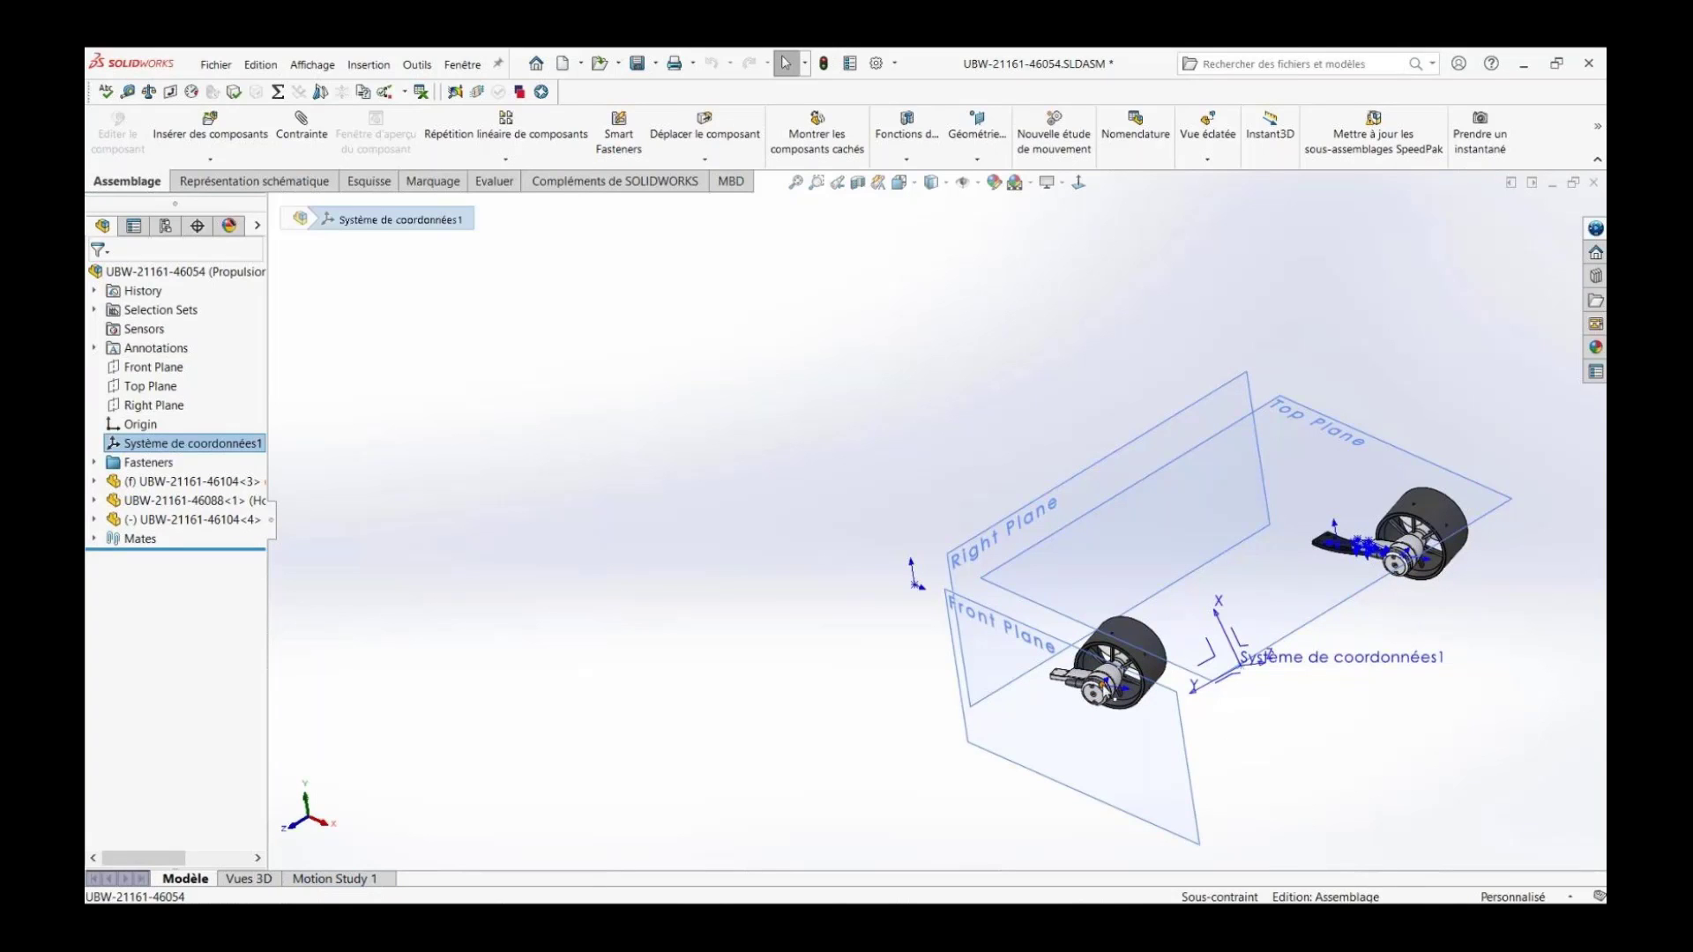
pyautogui.keyDown('ctrl'); pyautogui.click(1109, 693); pyautogui.keyUp('ctrl')
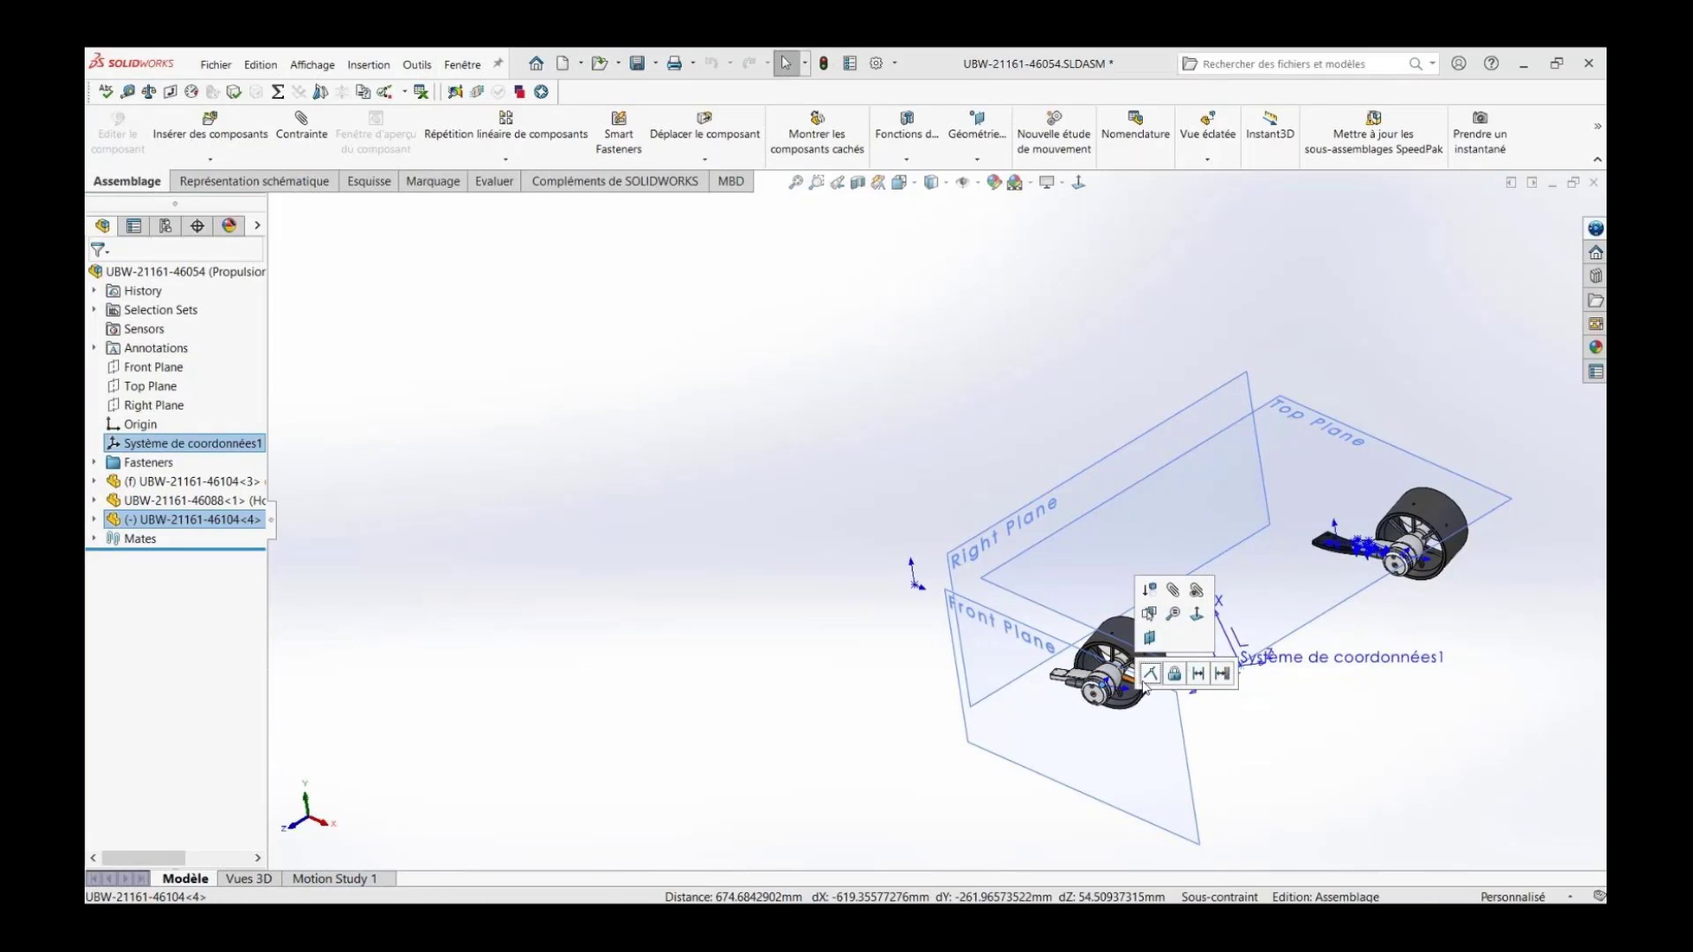
pyautogui.click(1150, 676)
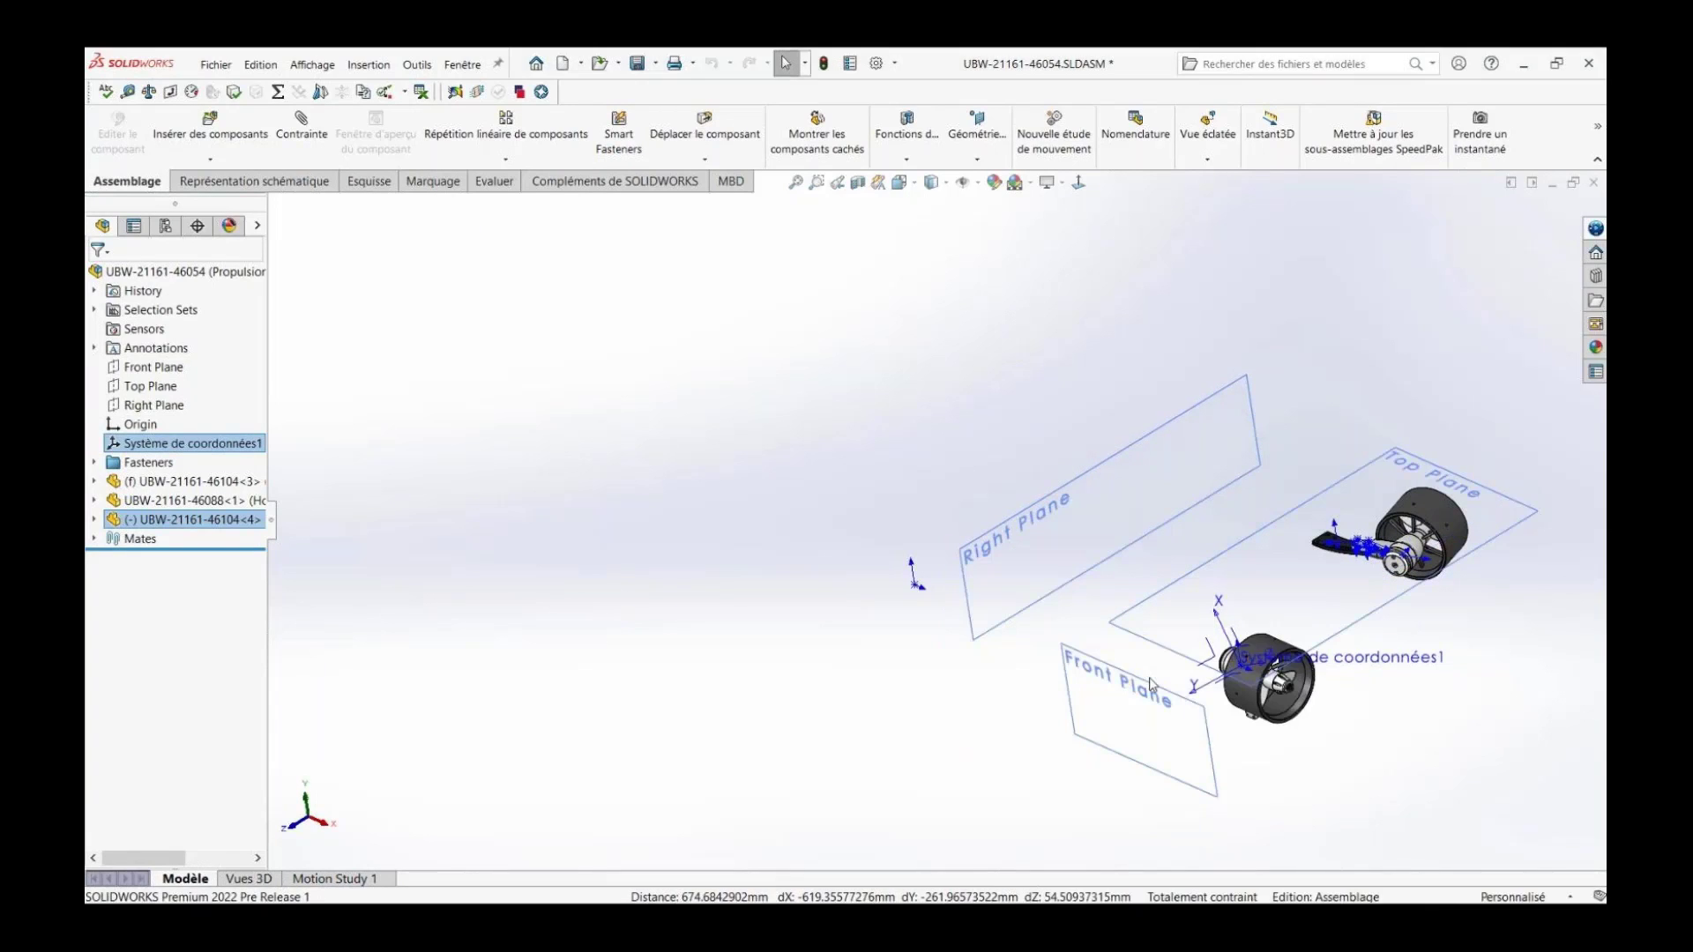
pyautogui.moveTo(1147, 672); pyautogui.dragTo(1154, 673, button='middle')
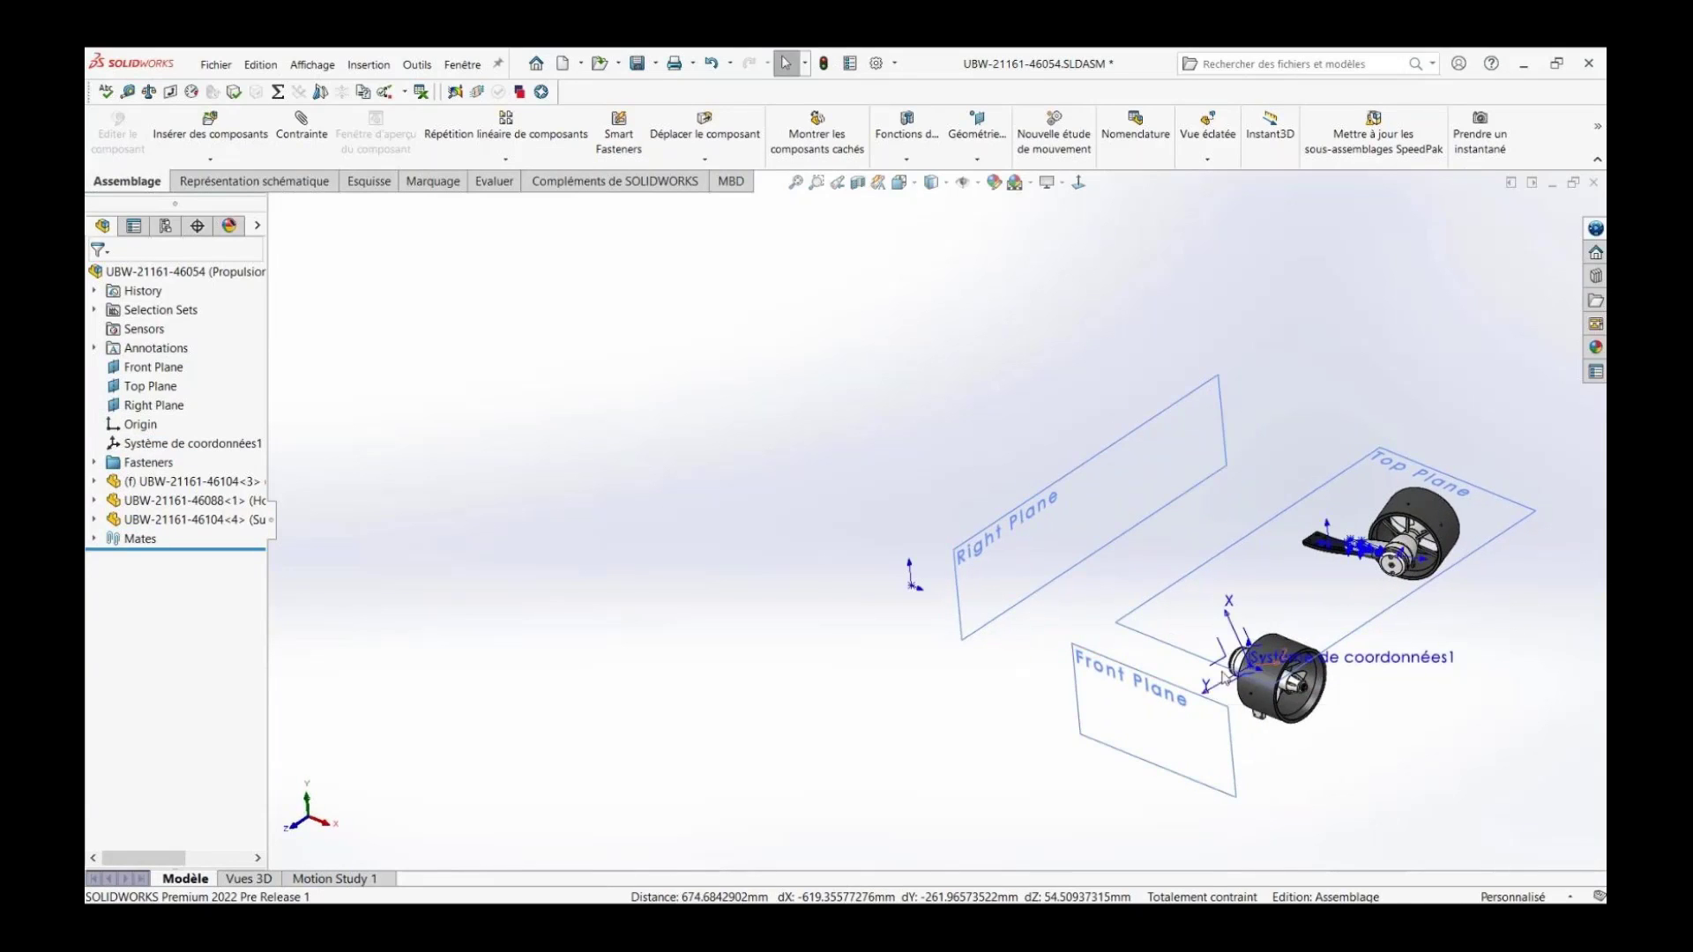
# Step: Examine the assembly with a section view based on the new coordinate system, and leave the section view
pyautogui.click(1261, 652)
pyautogui.rightClick(1260, 654)
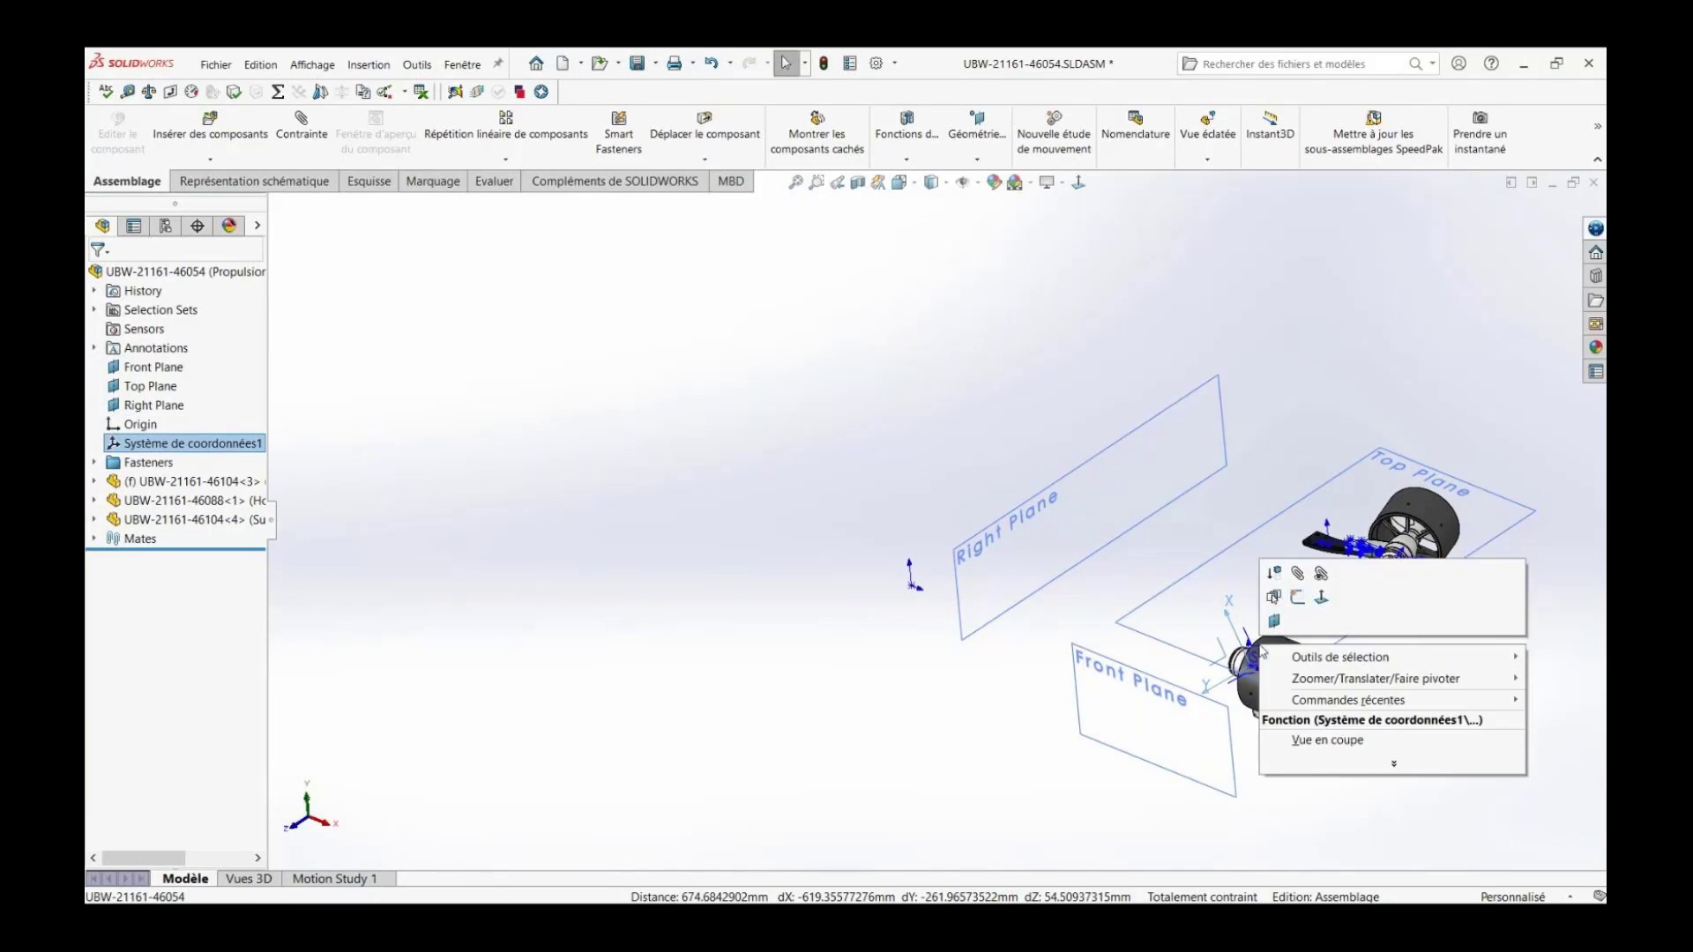
pyautogui.click(1332, 741)
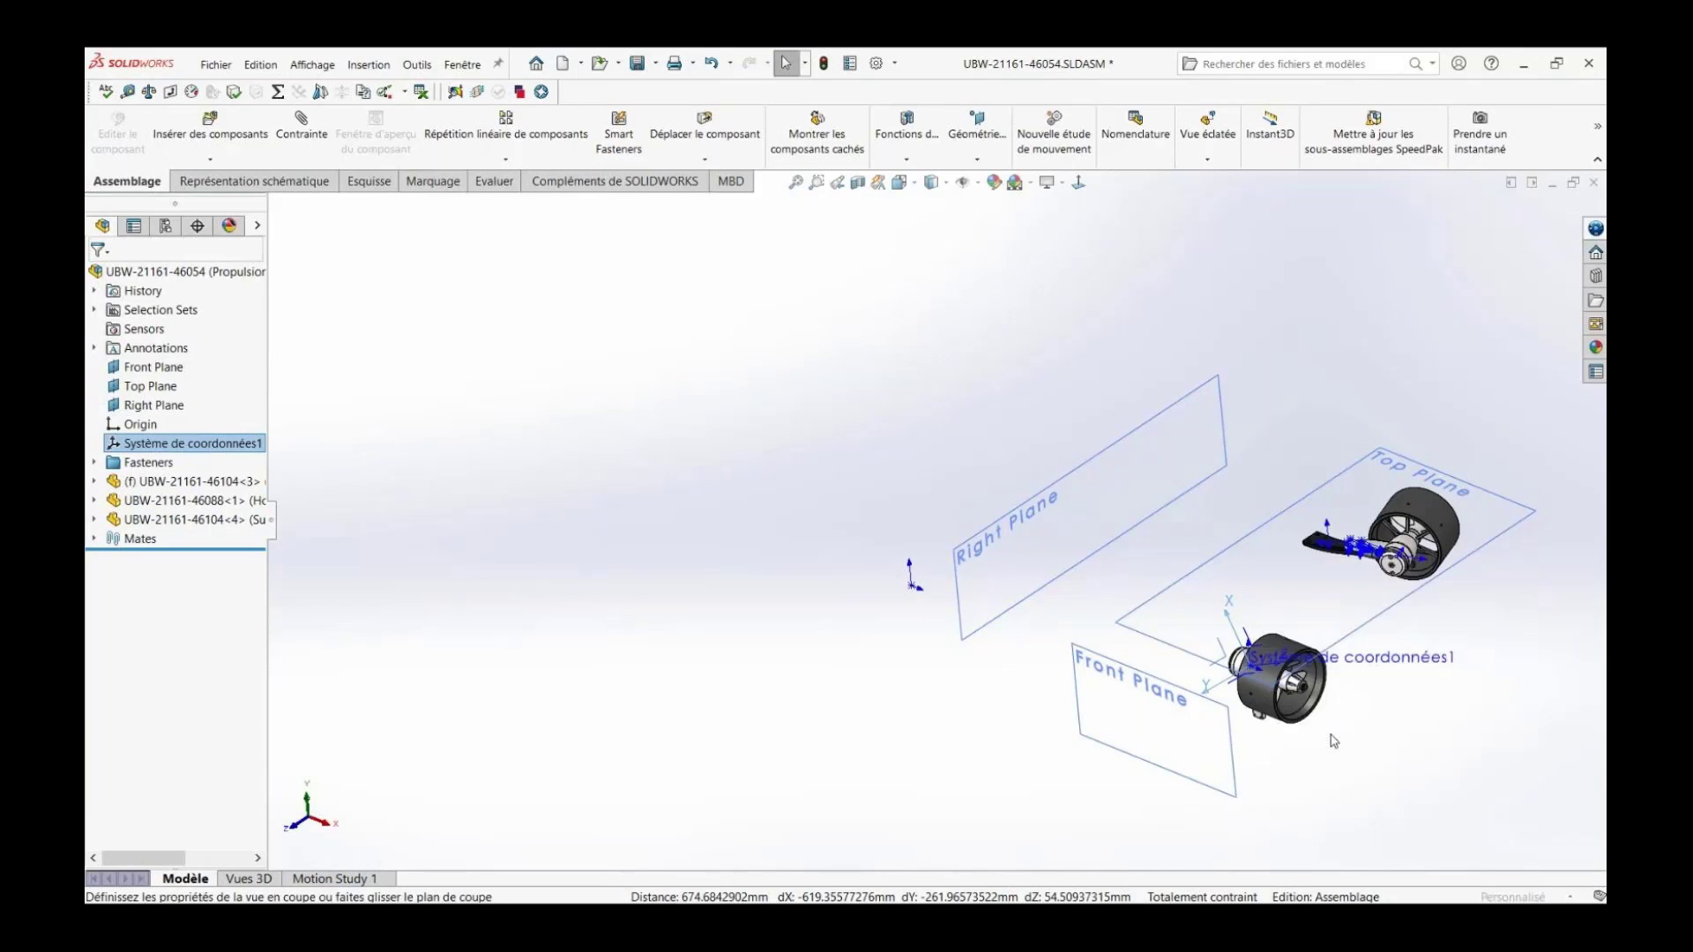
pyautogui.moveTo(1411, 615)
pyautogui.mouseDown()
pyautogui.moveTo(1373, 620)
pyautogui.moveTo(1446, 627)
pyautogui.moveTo(1386, 622)
pyautogui.moveTo(1421, 625)
pyautogui.mouseUp()
pyautogui.press('Escape')
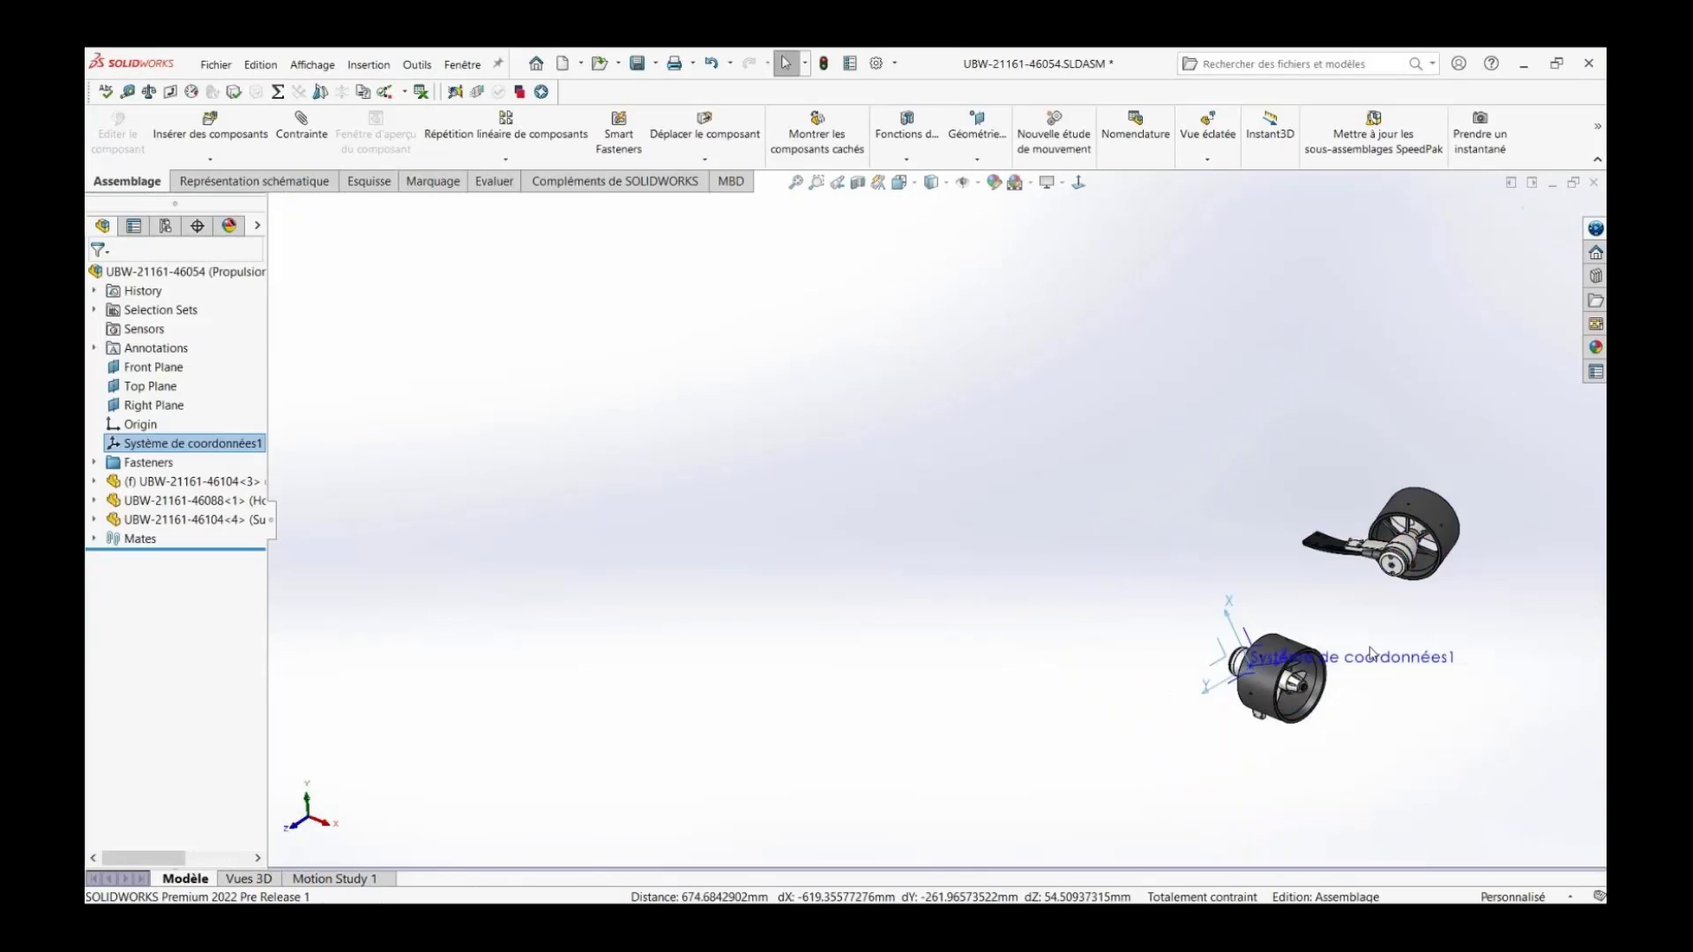
pyautogui.click(1172, 584)
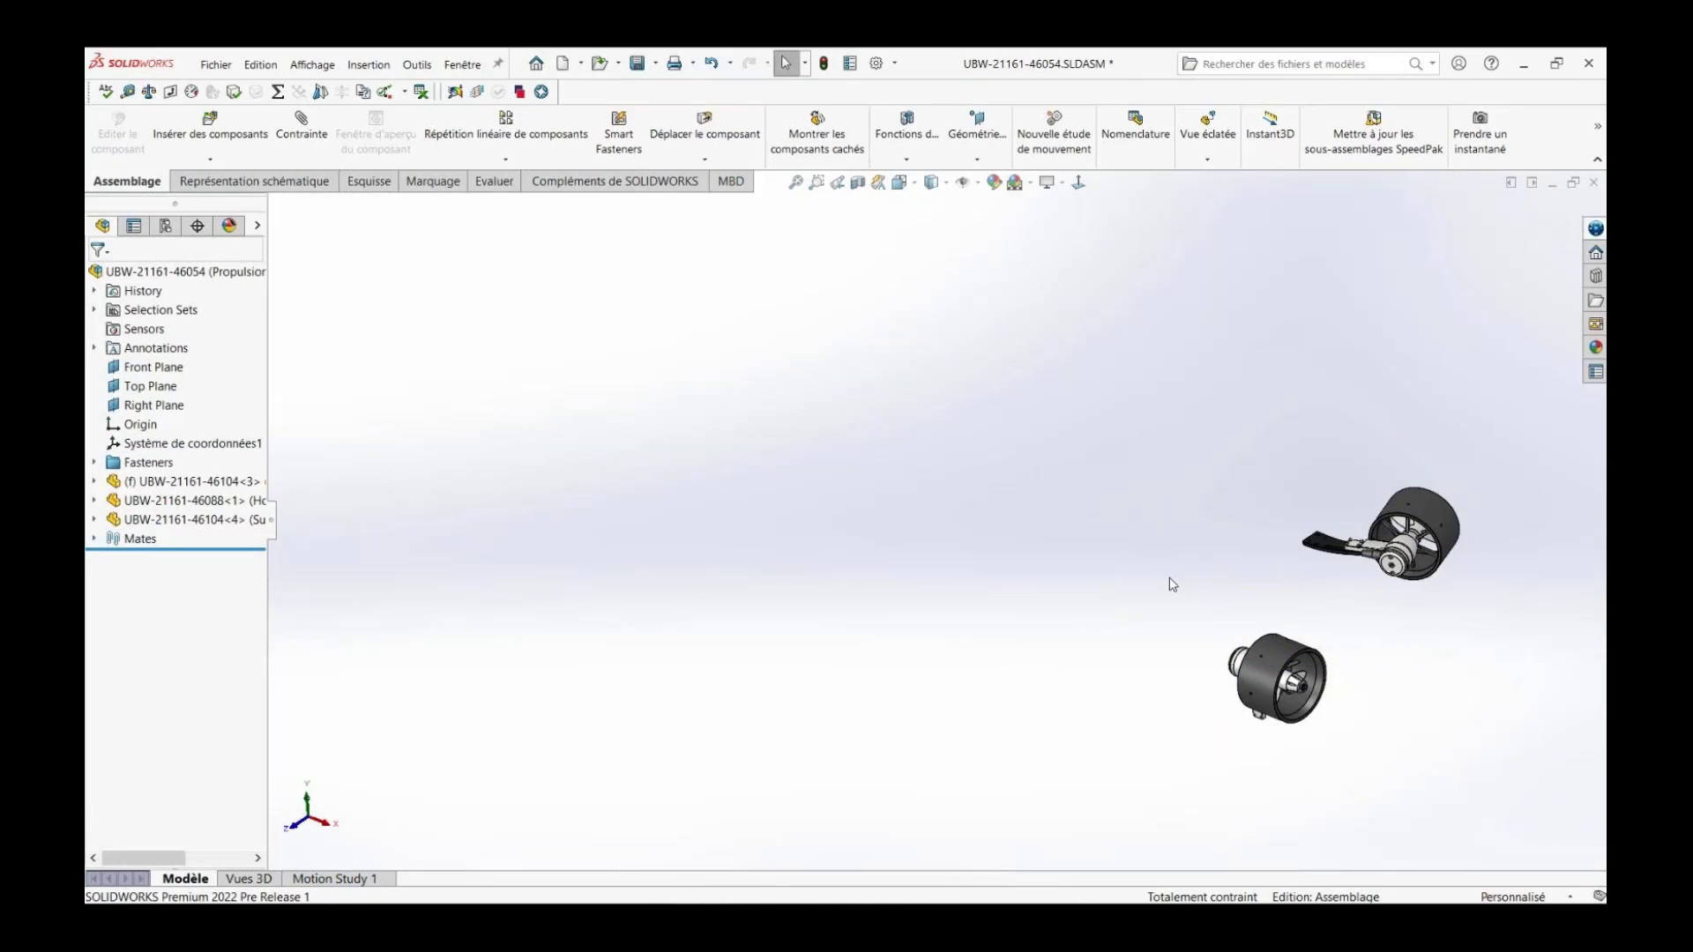
# Step: Select the Right Plane, search the commands for "sym" and add Composants symétriques to the shortcut bar
pyautogui.press('q')
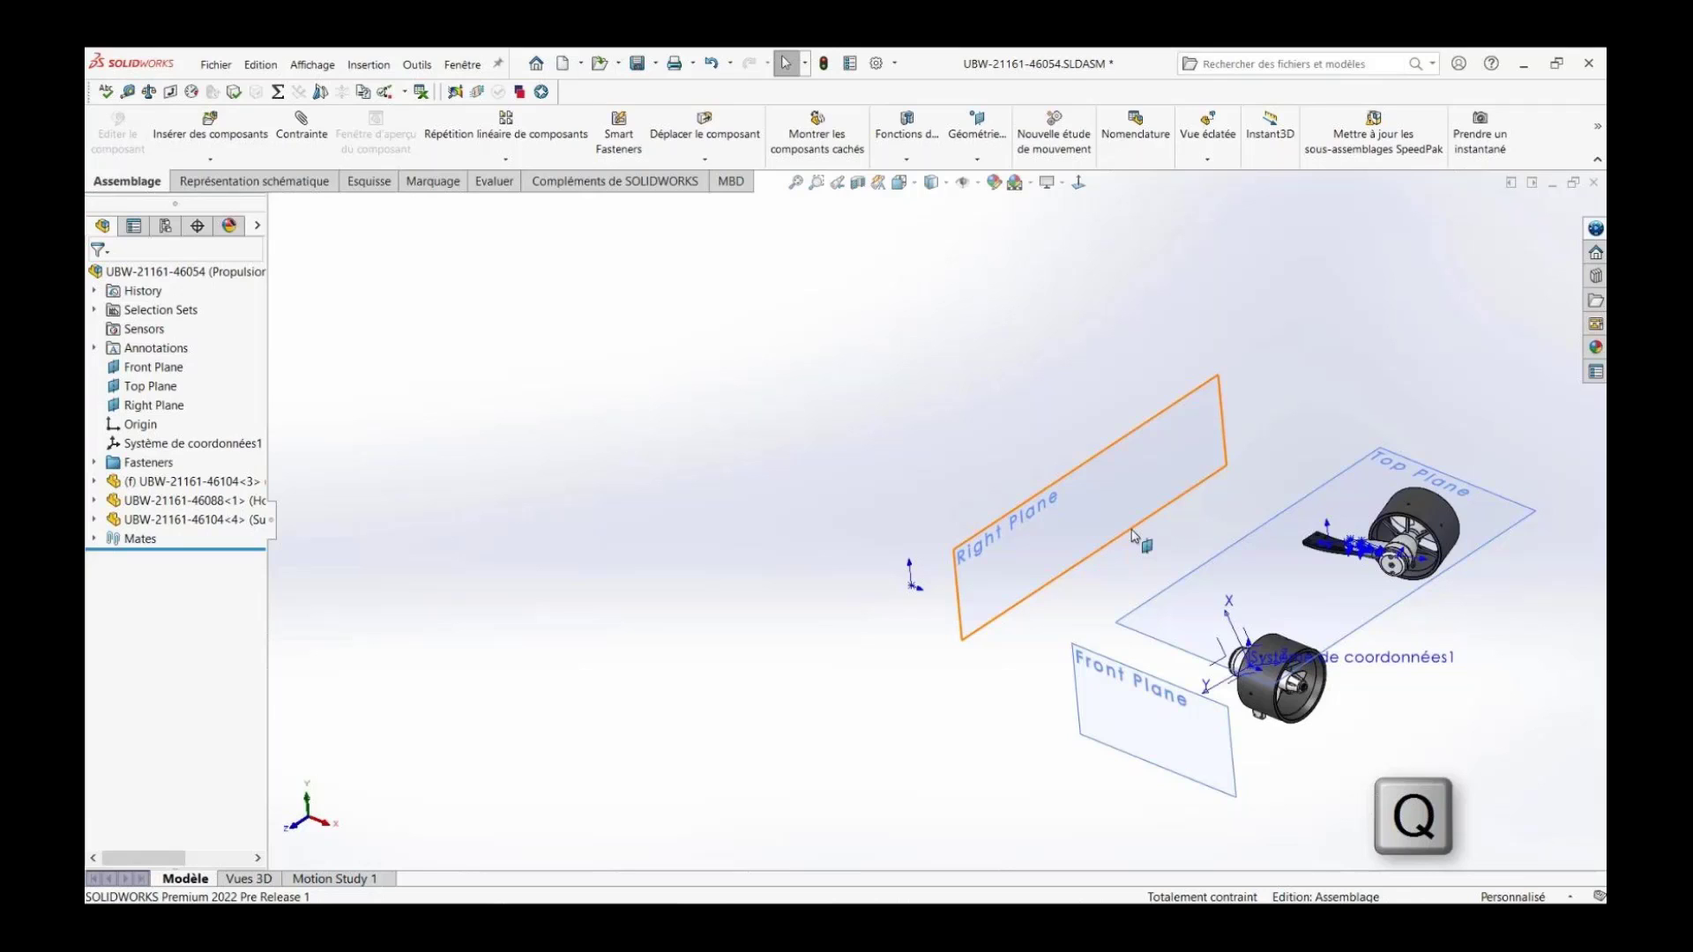
pyautogui.click(1132, 534)
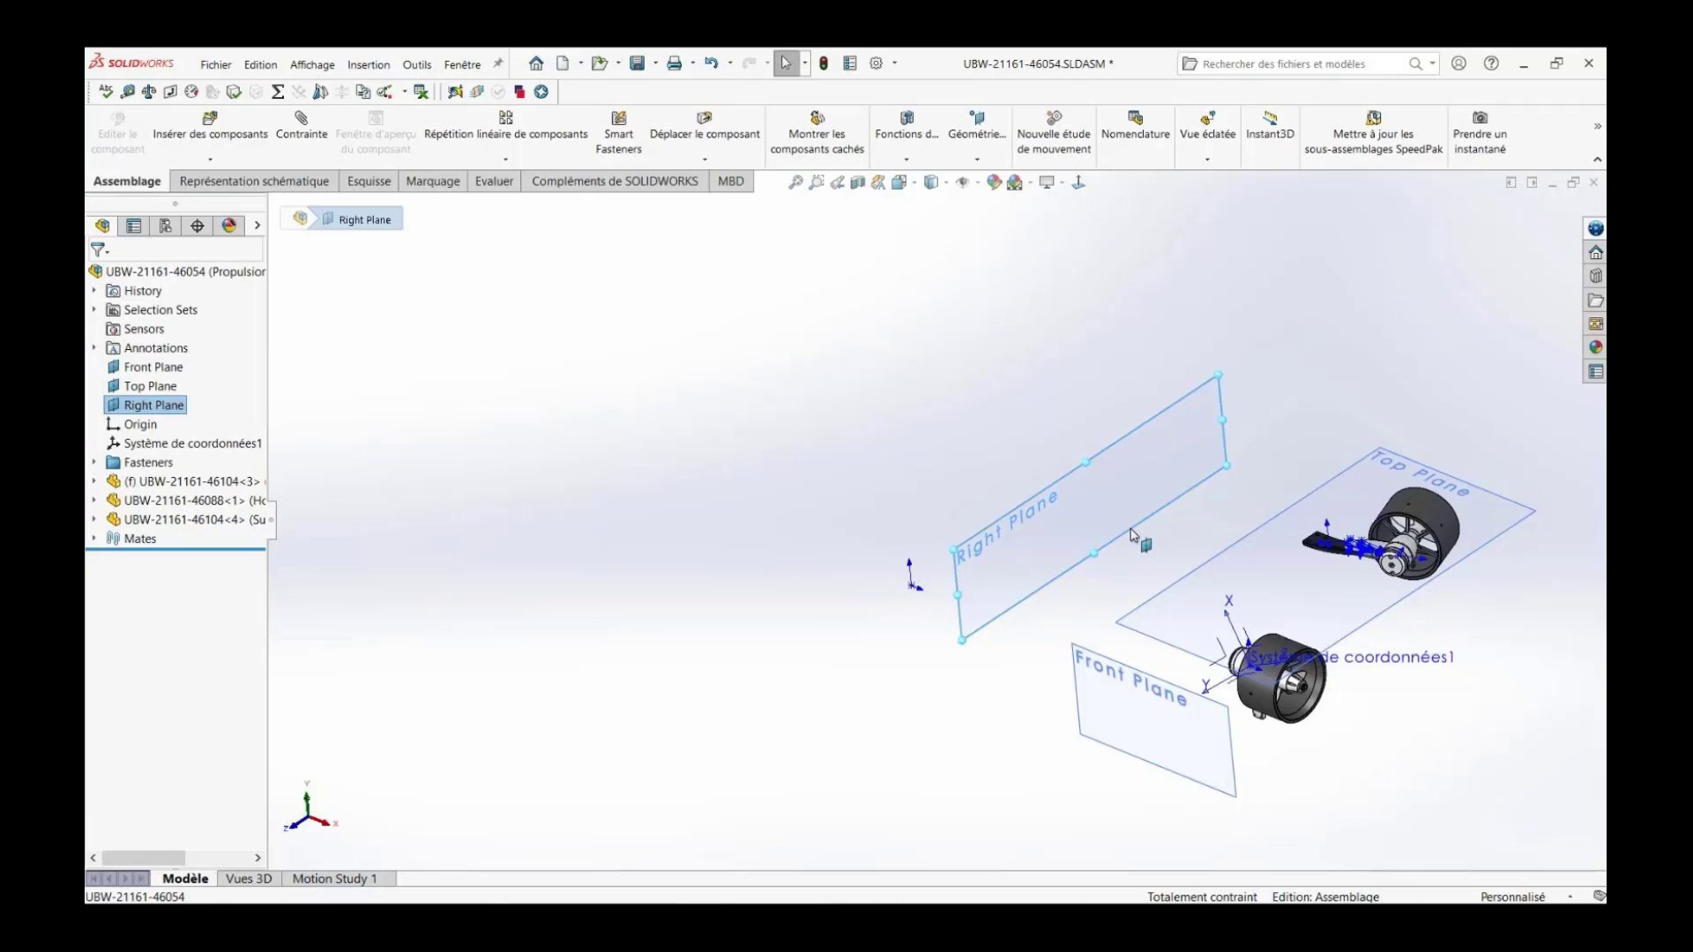
pyautogui.press('s')
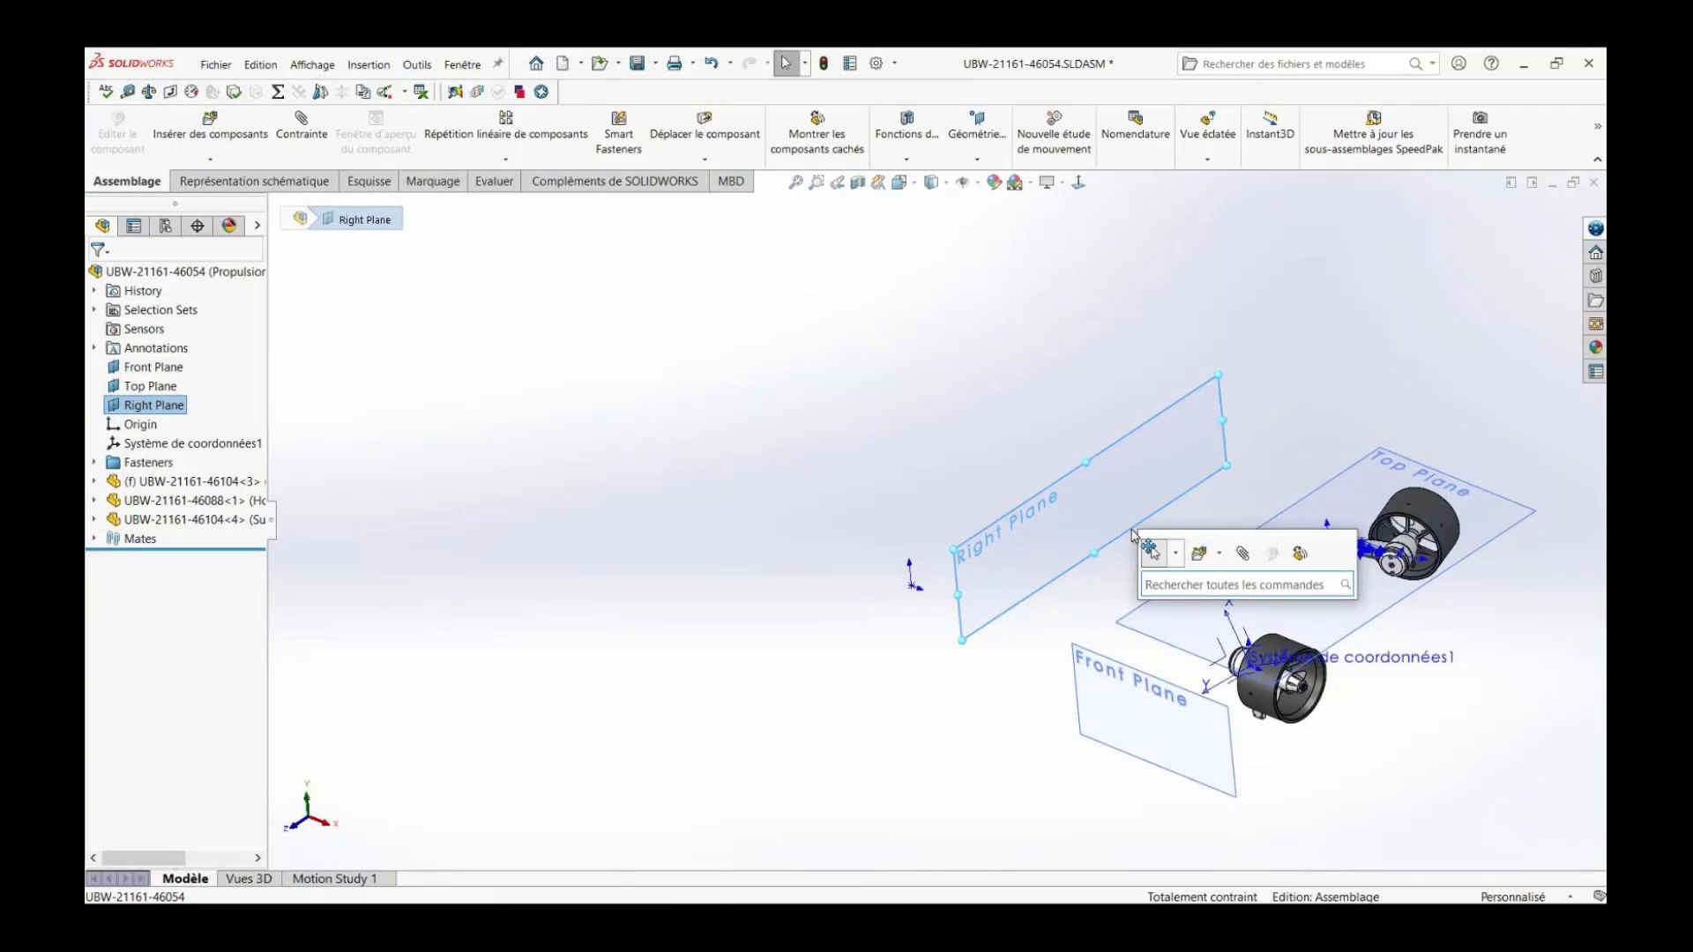
pyautogui.write('sym')
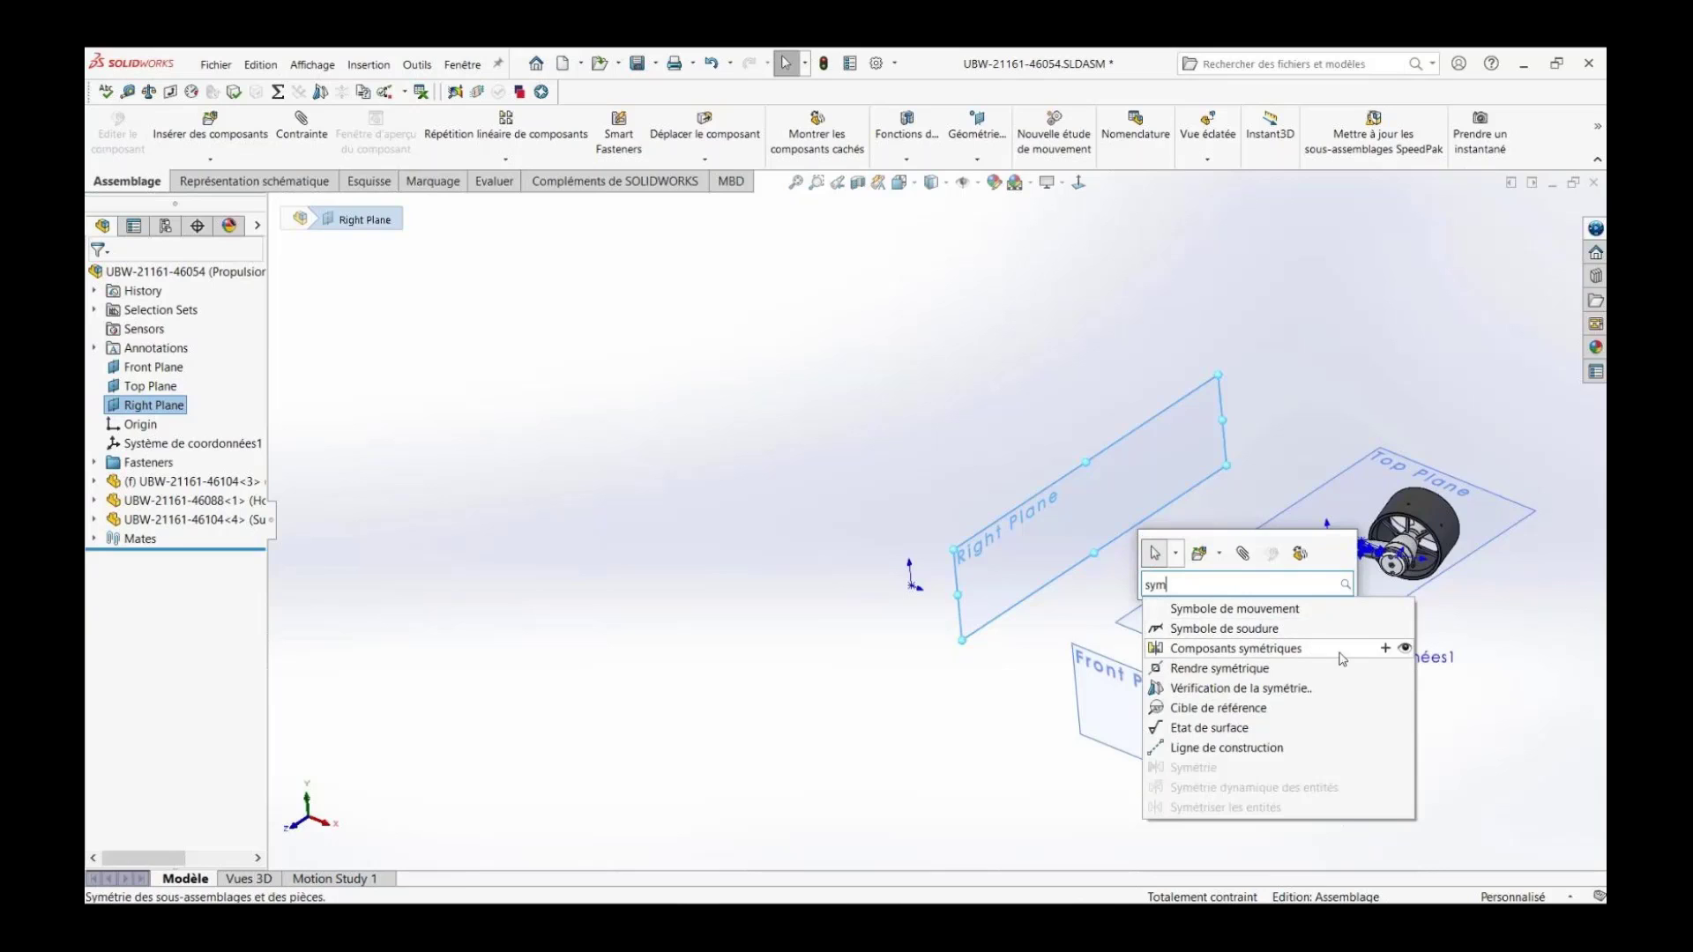
pyautogui.click(1385, 650)
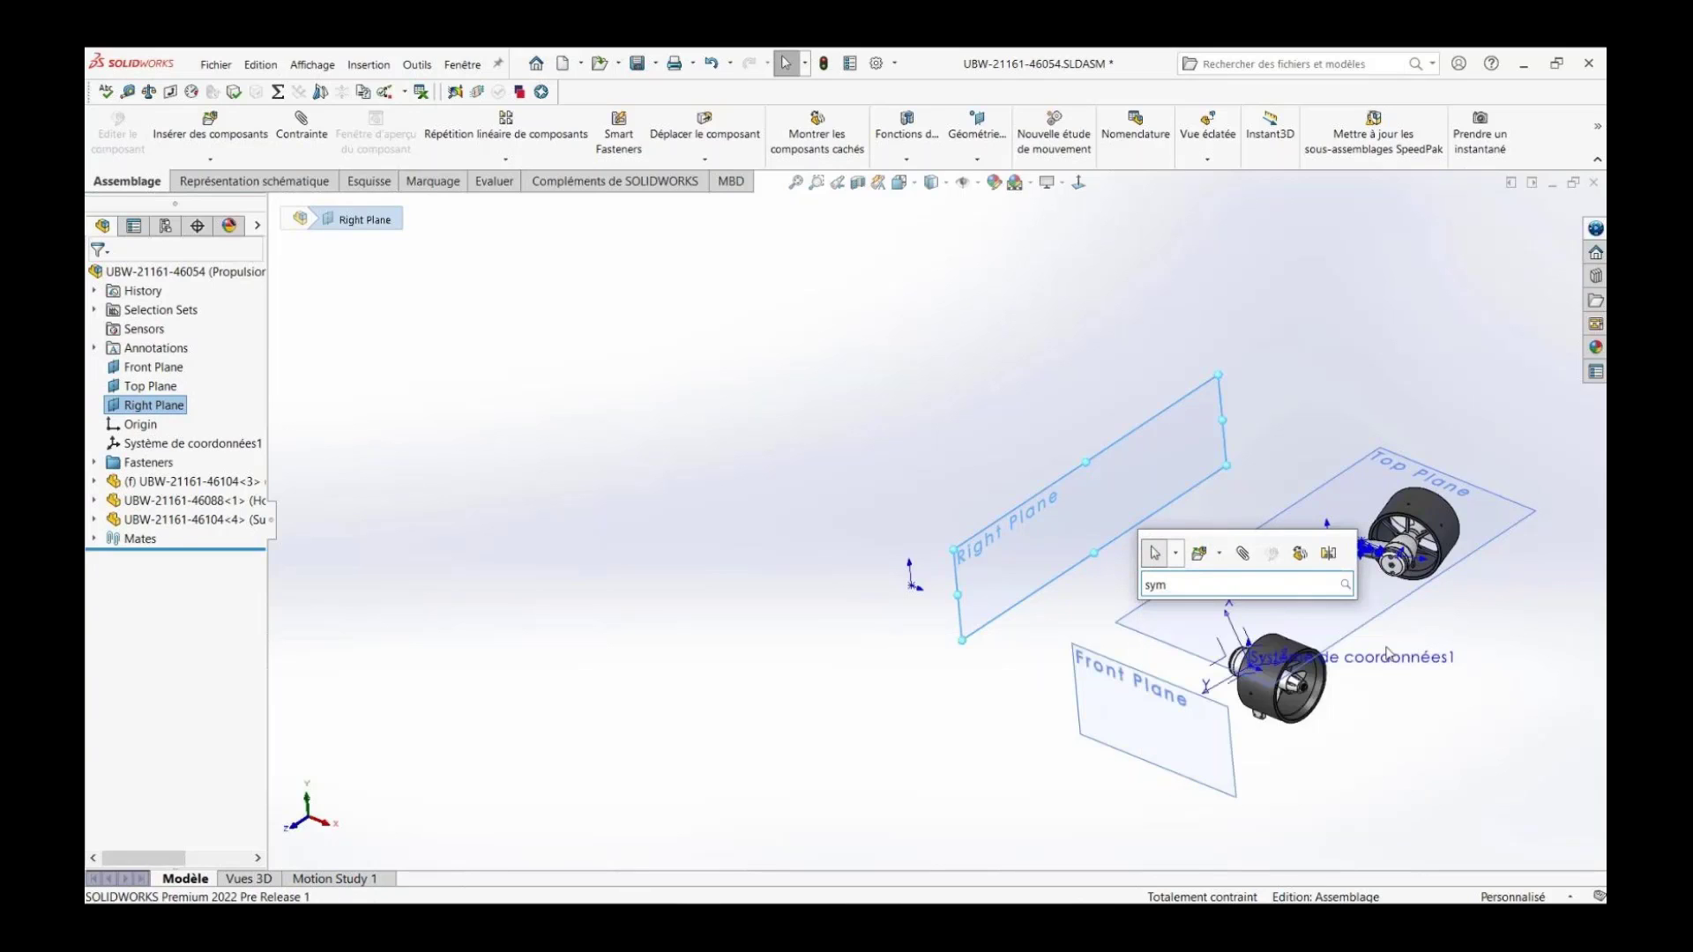
# Step: Mirror all components of both propulsion units about the Right Plane
pyautogui.click(1329, 554)
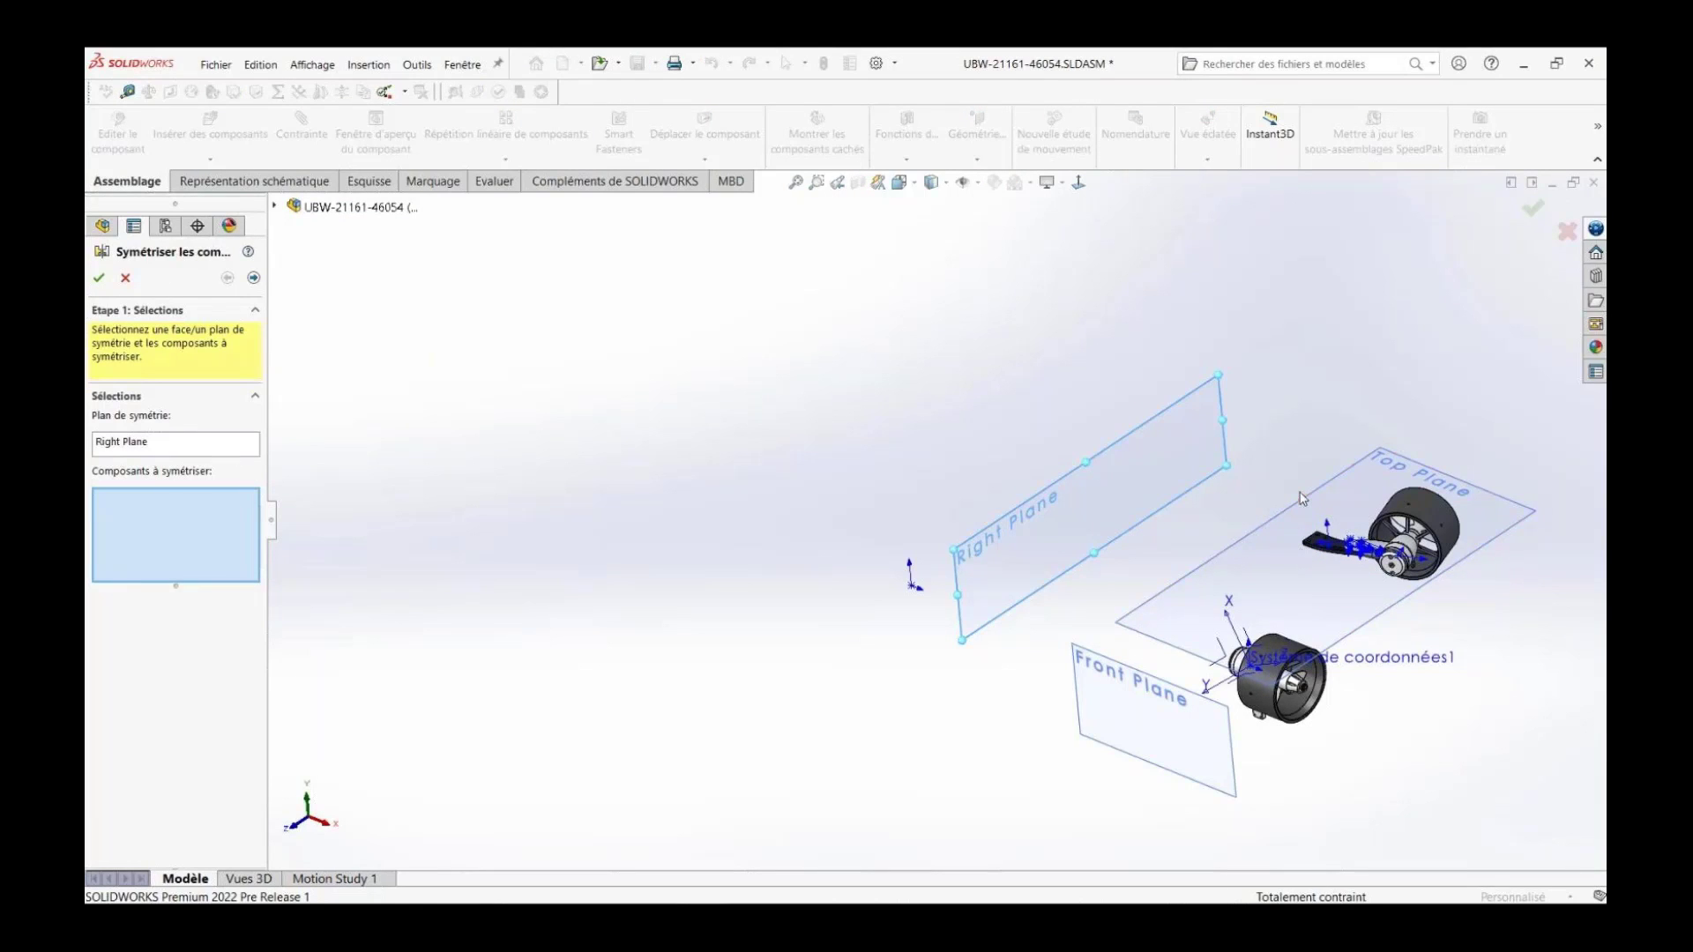
pyautogui.moveTo(1301, 491); pyautogui.dragTo(1215, 434, button='middle')
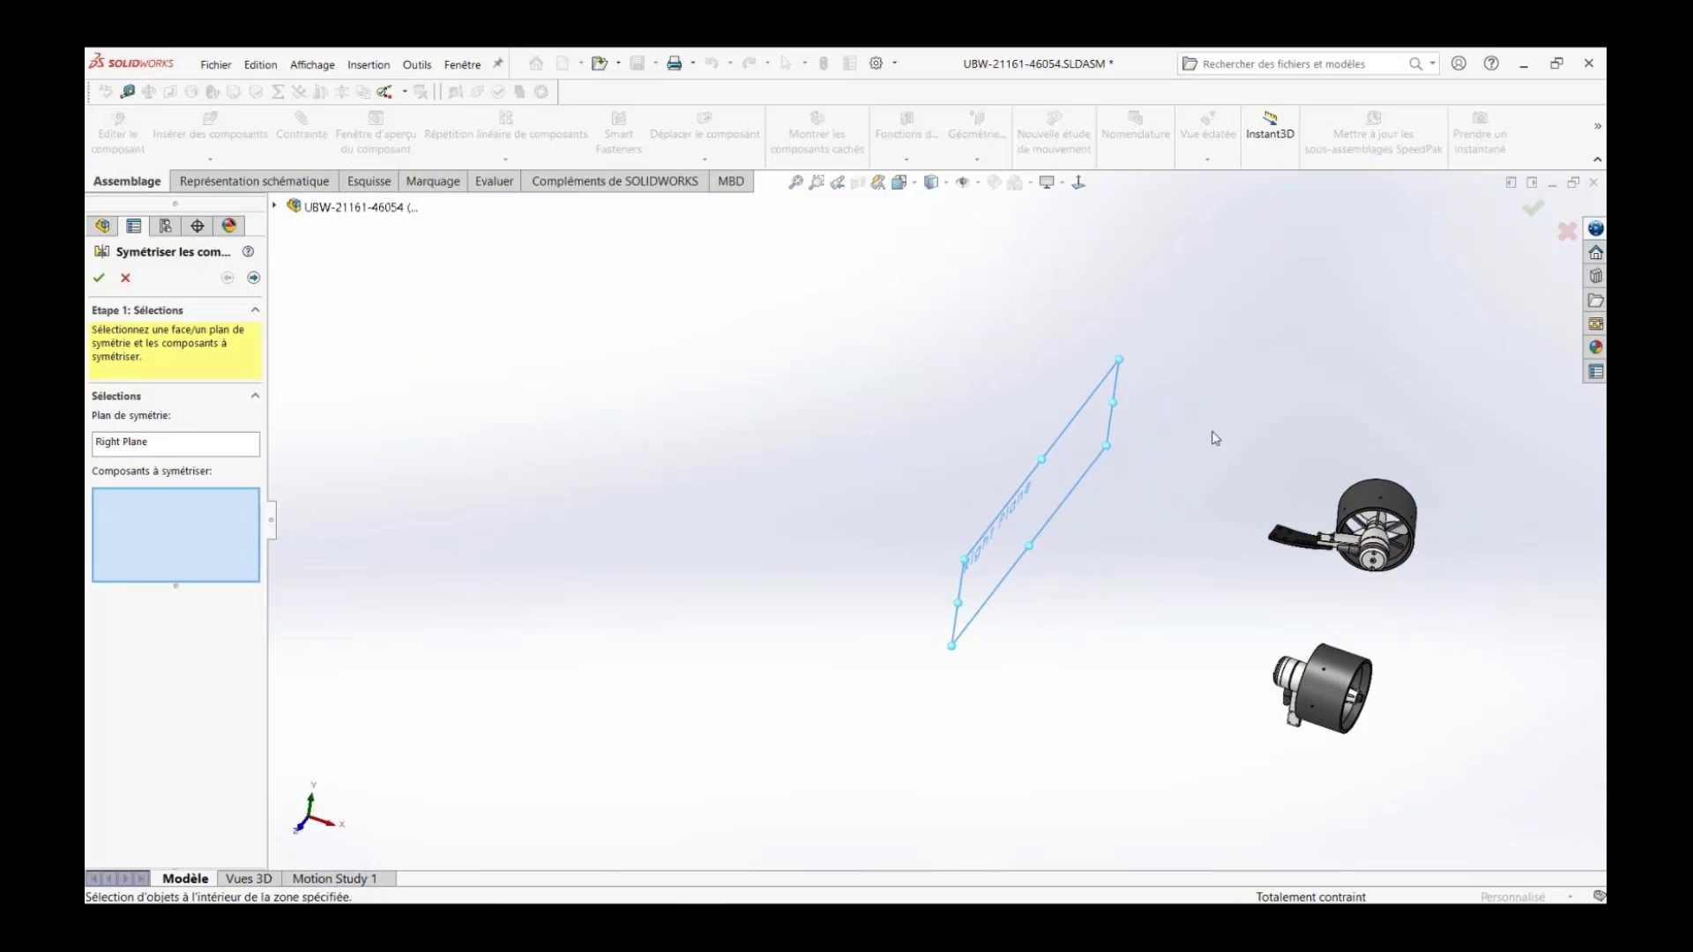
pyautogui.moveTo(1201, 408); pyautogui.dragTo(1459, 806)
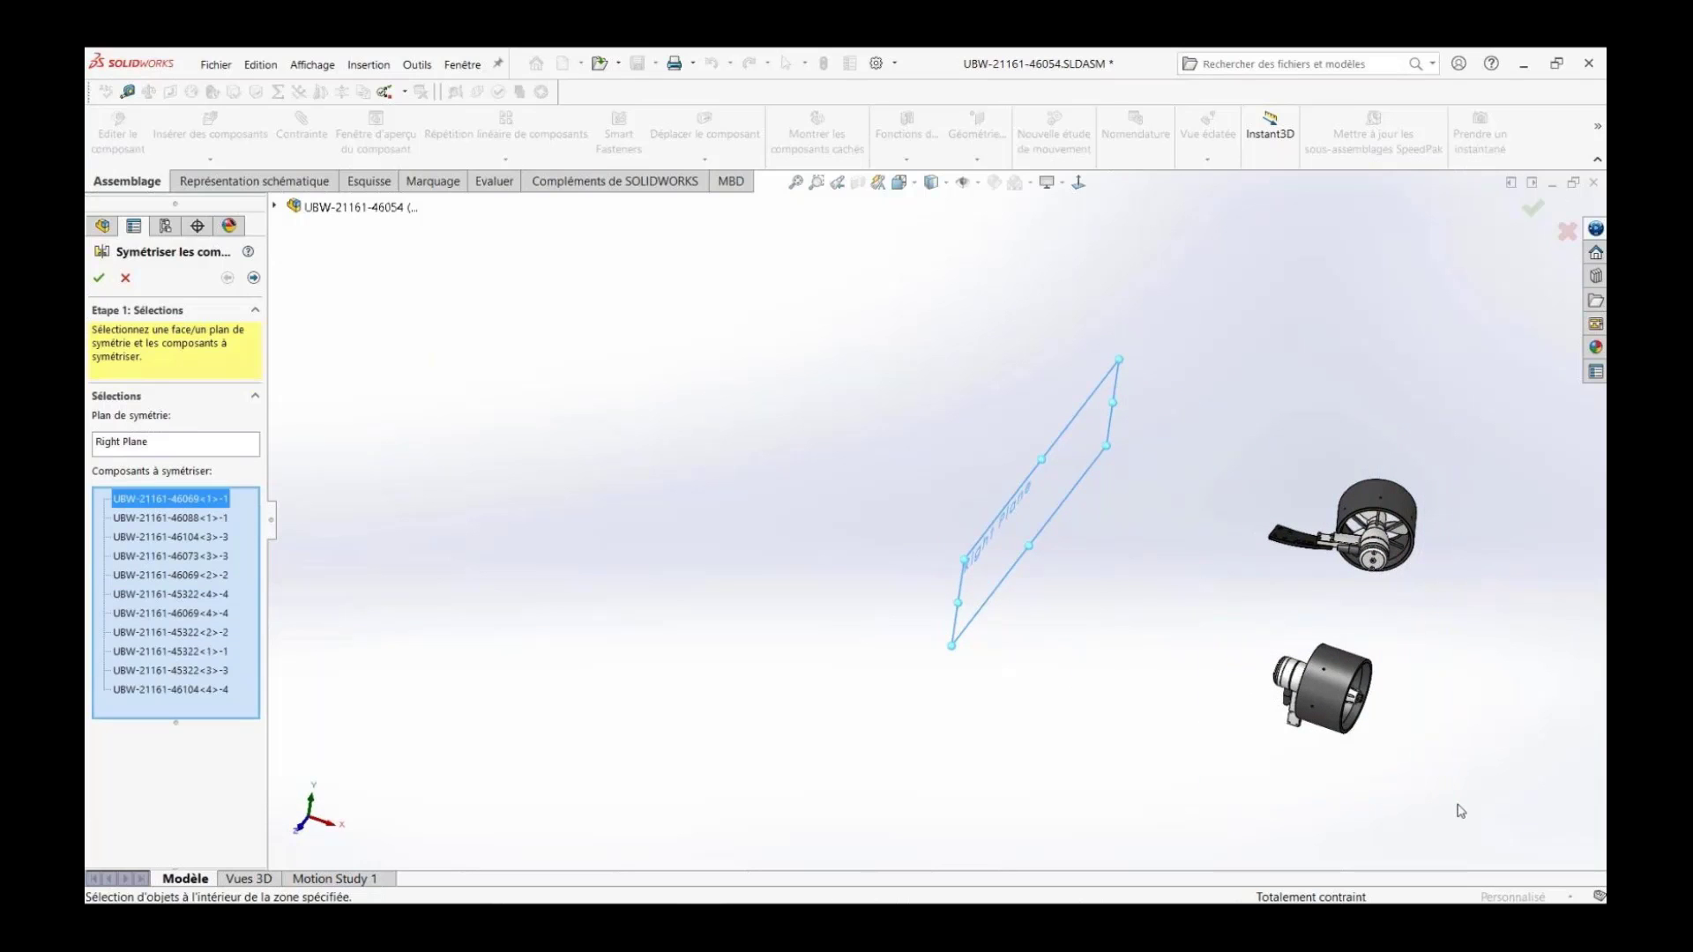
pyautogui.rightClick(1469, 815)
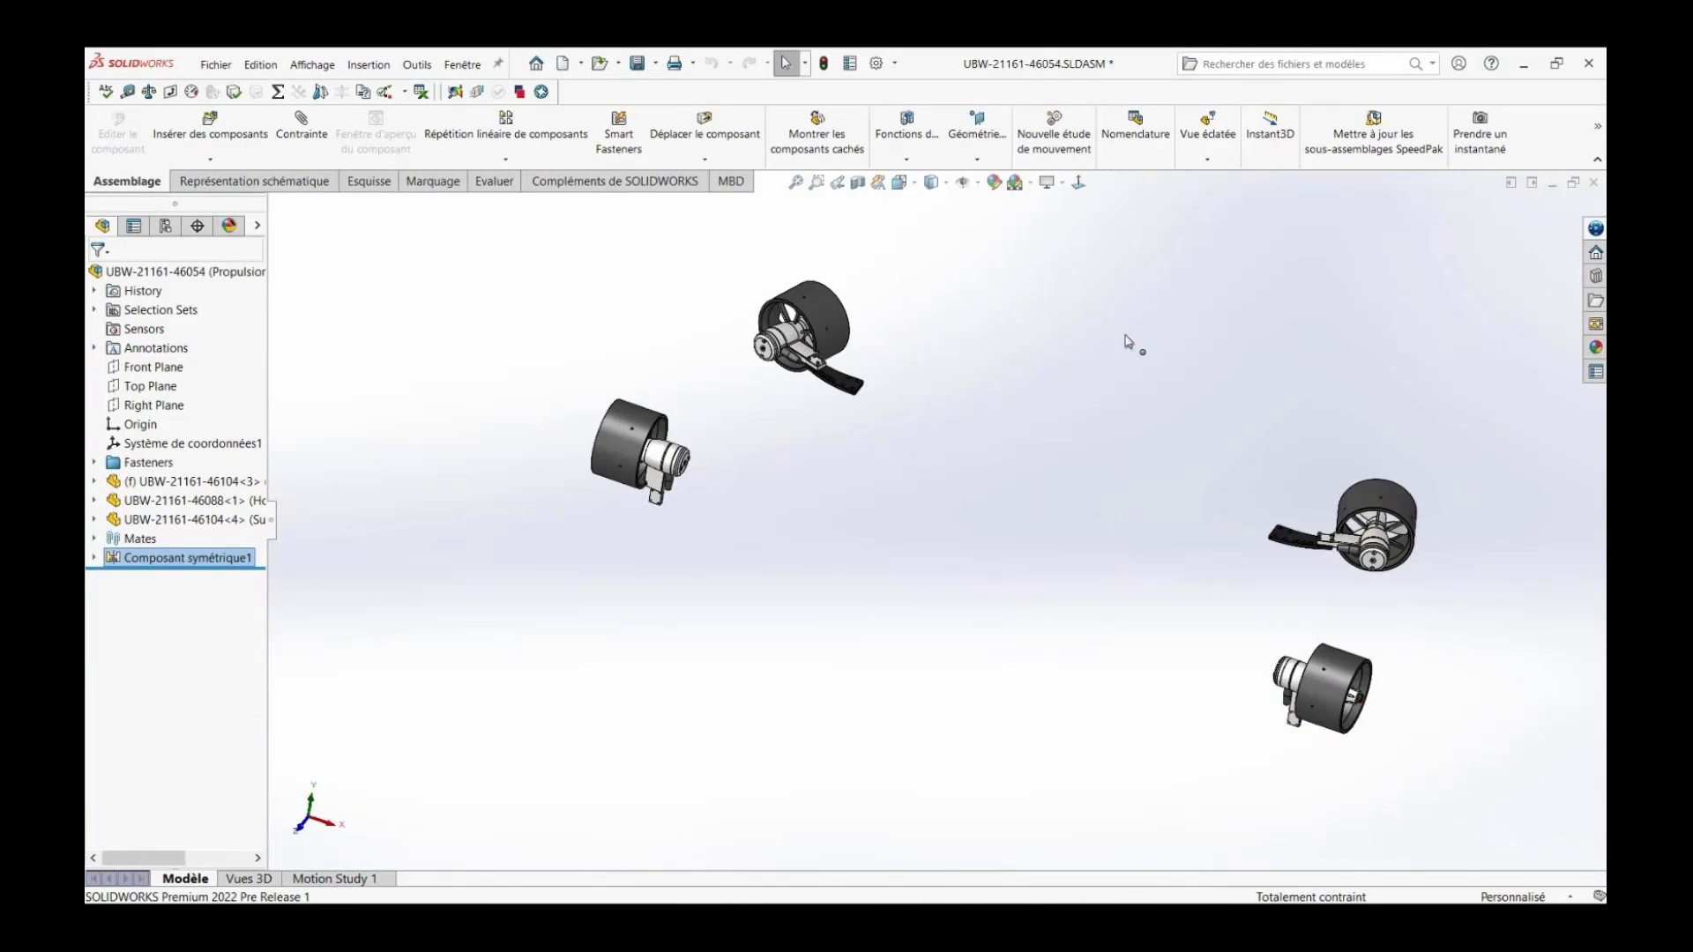
# Step: Open the Messages/Erreurs/Avertissements system options and examine the setting for automatically dismissing notifications
pyautogui.click(878, 65)
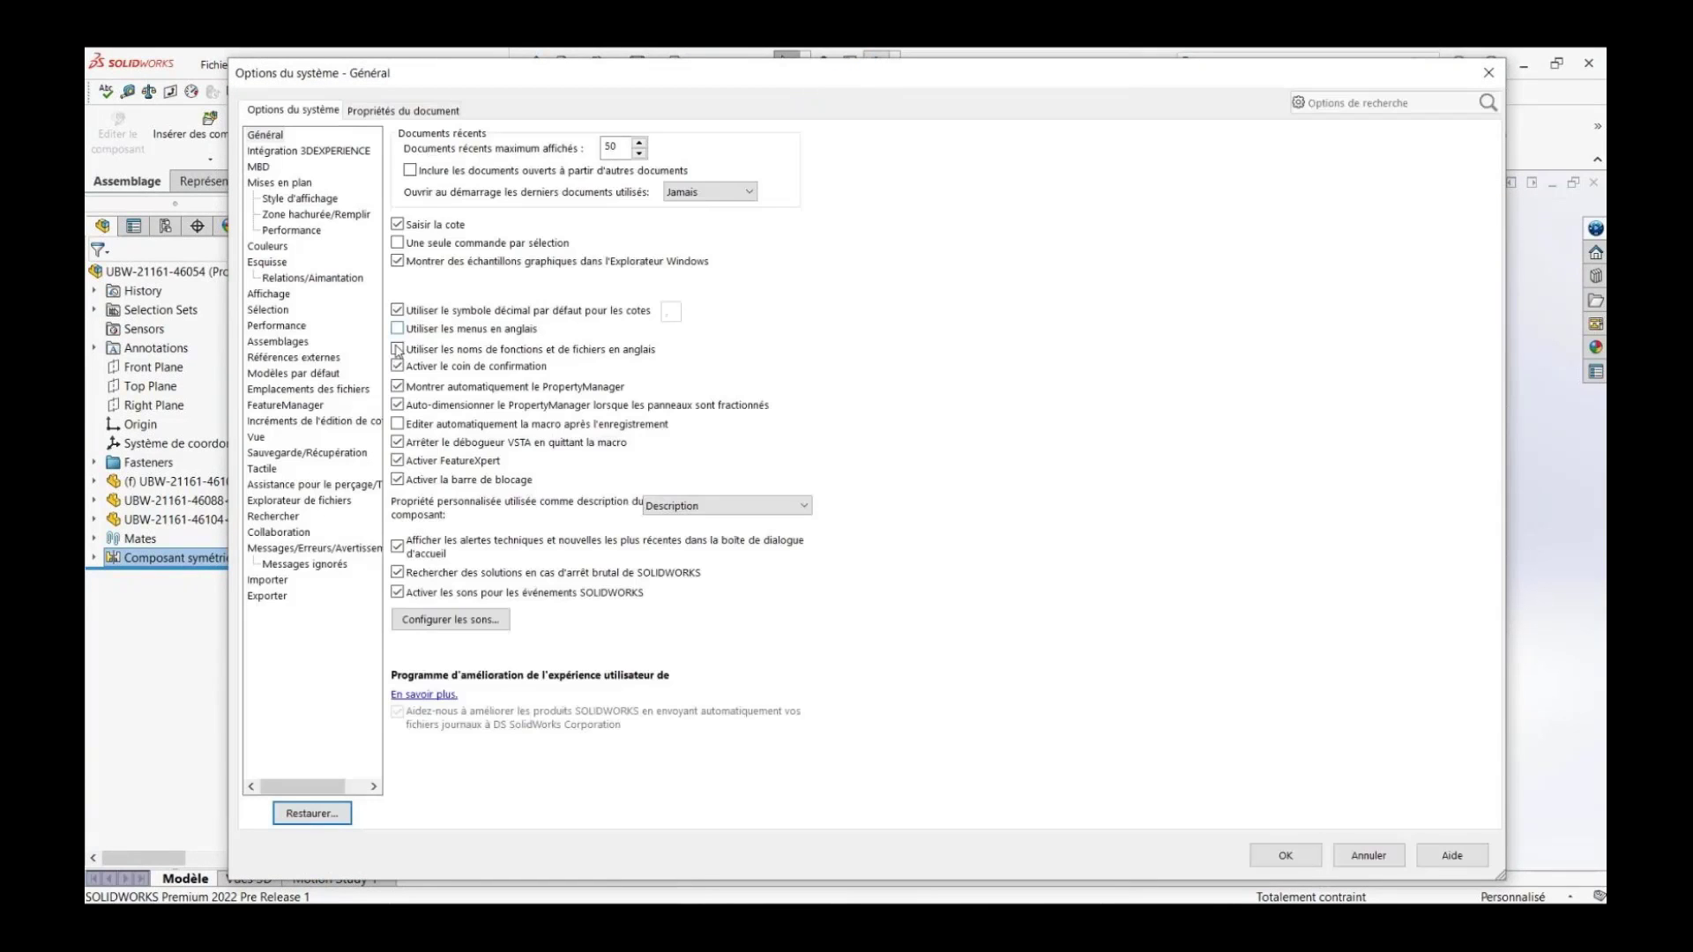
pyautogui.click(304, 549)
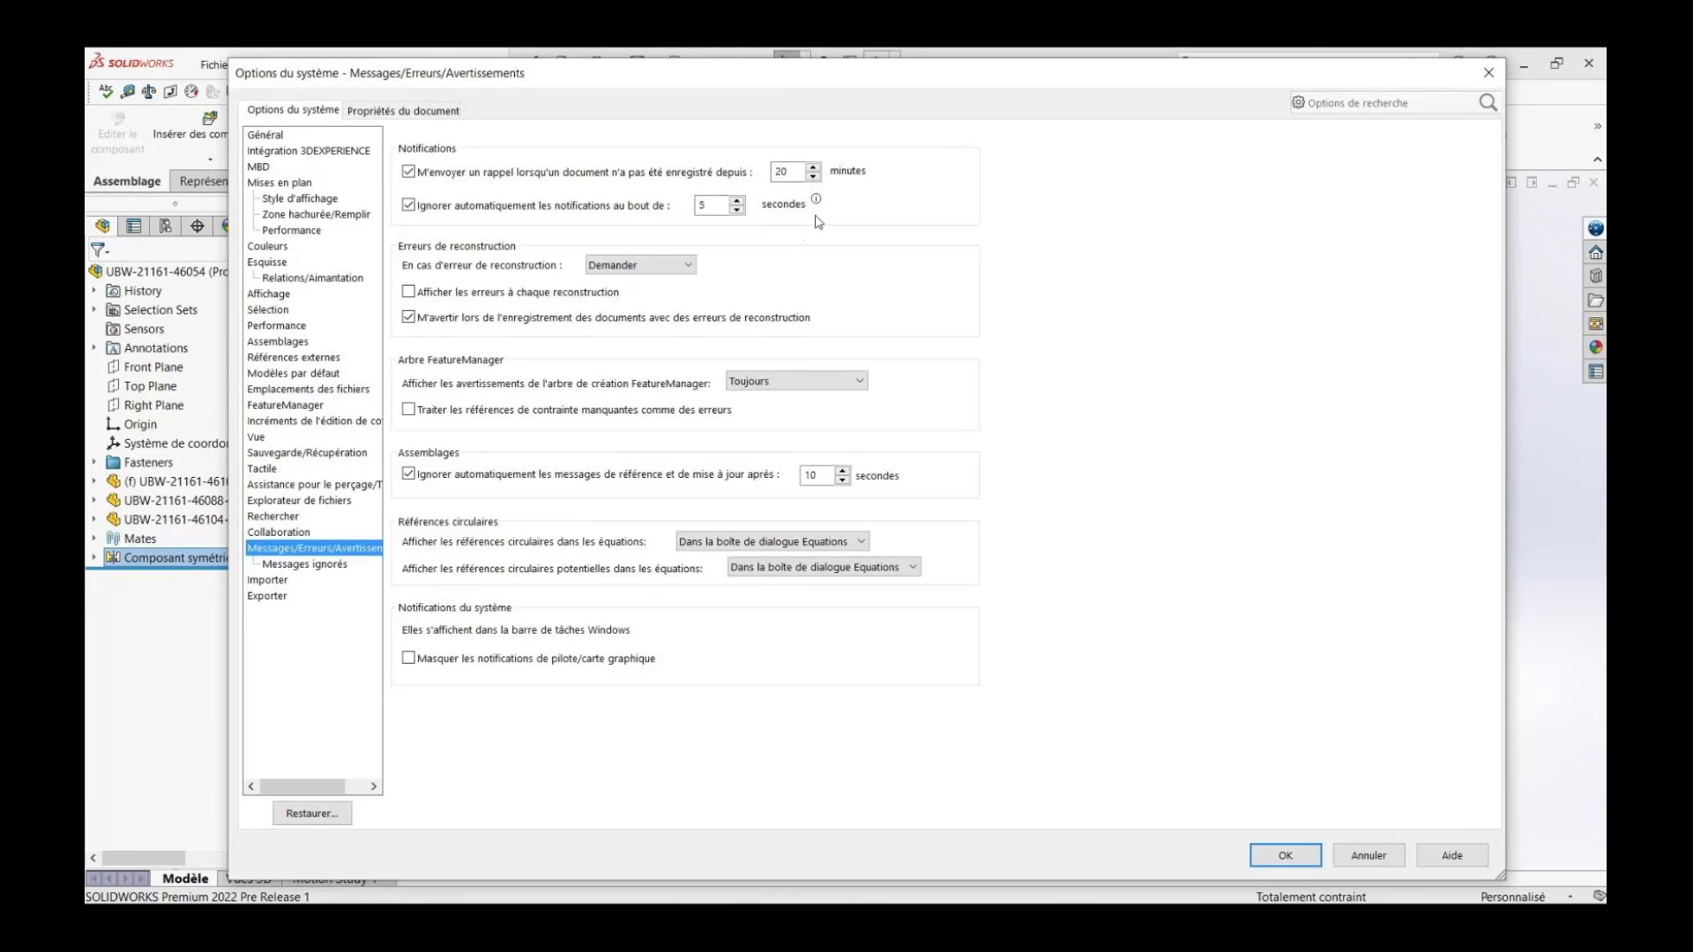
pyautogui.moveTo(819, 204)
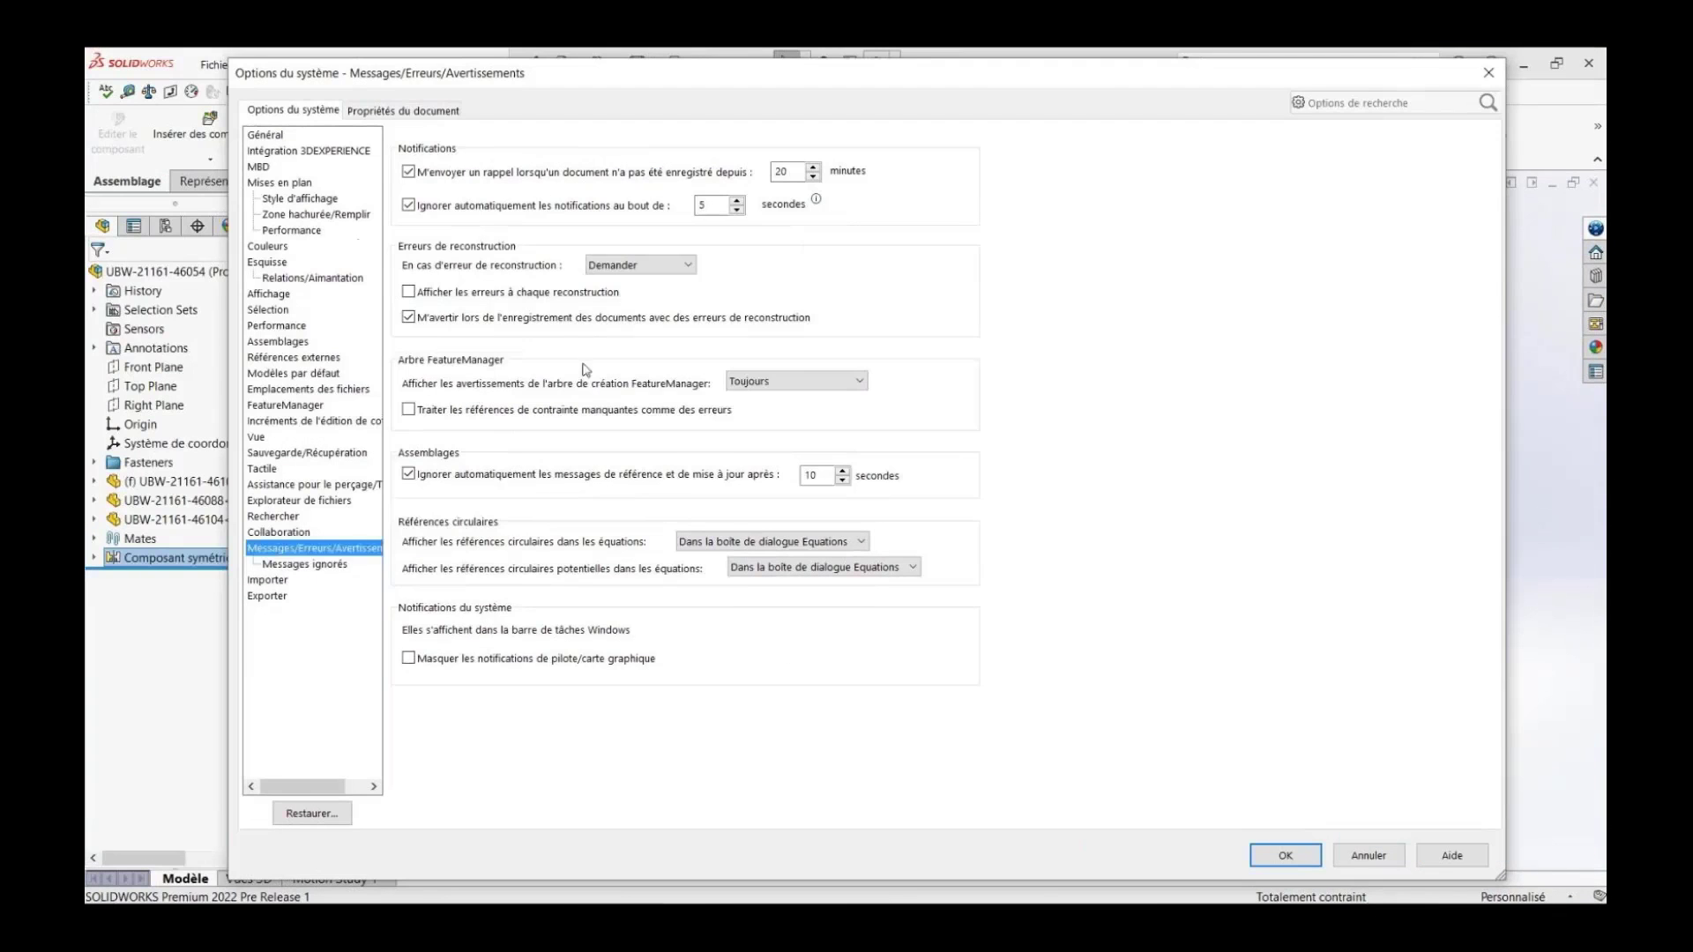
# Step: In the Messages ignorés system options, mark the "doit être mis à jour... Reconstruire maintenant ?" message to show again and accept the options
pyautogui.click(304, 564)
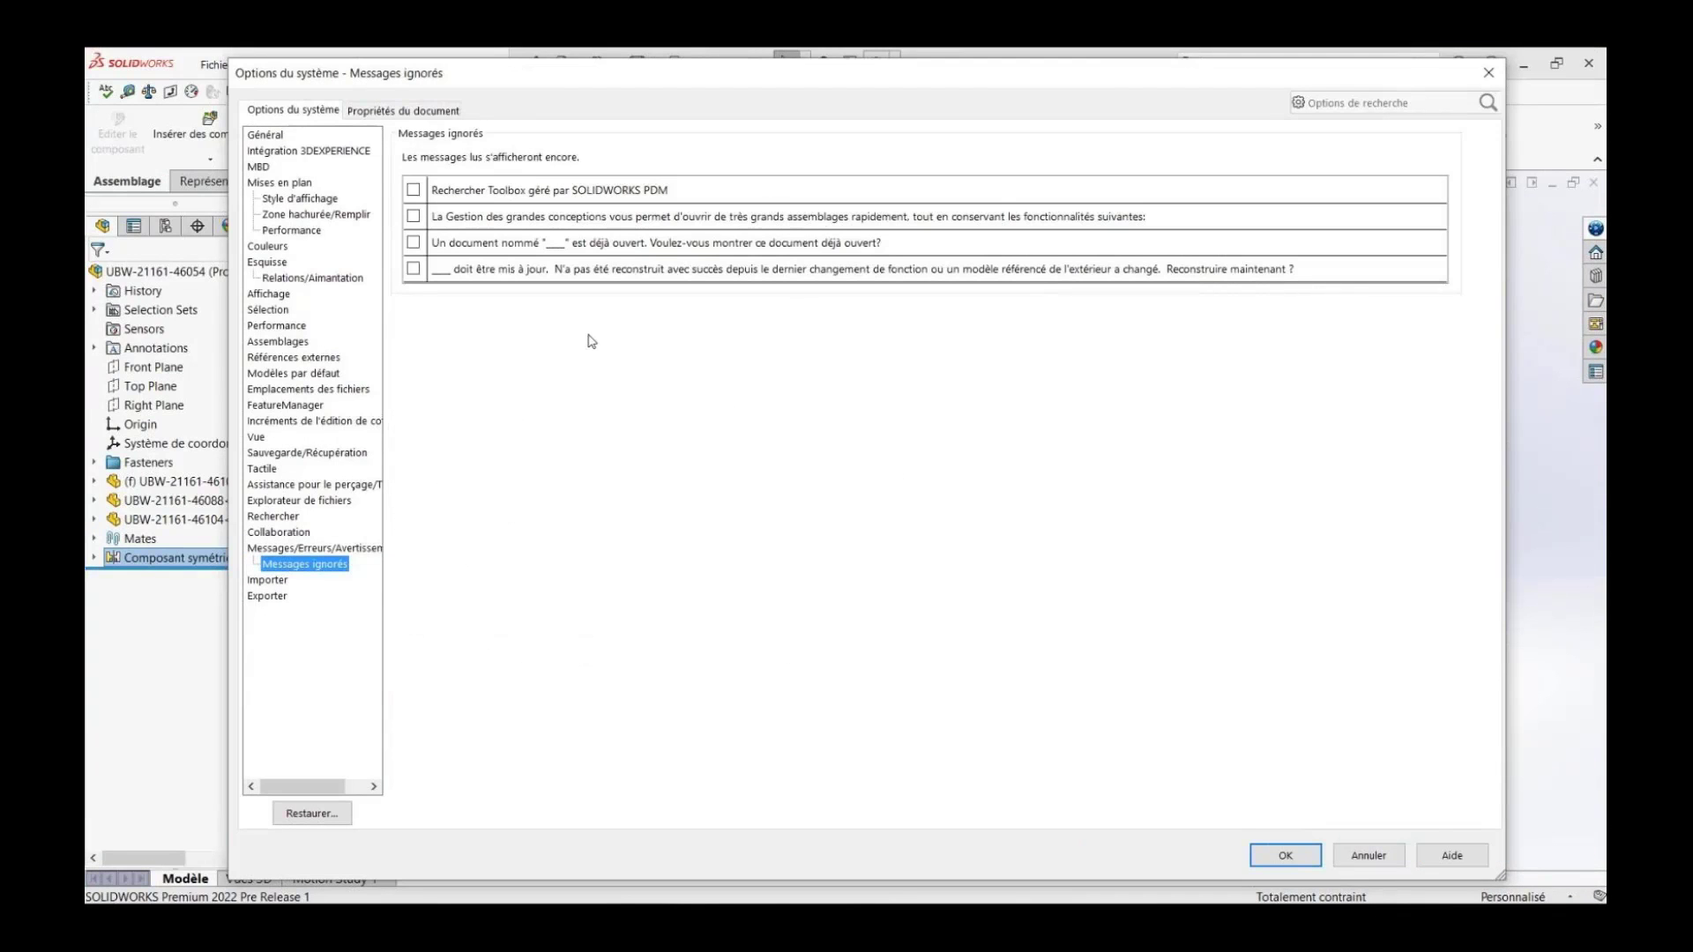
pyautogui.click(414, 268)
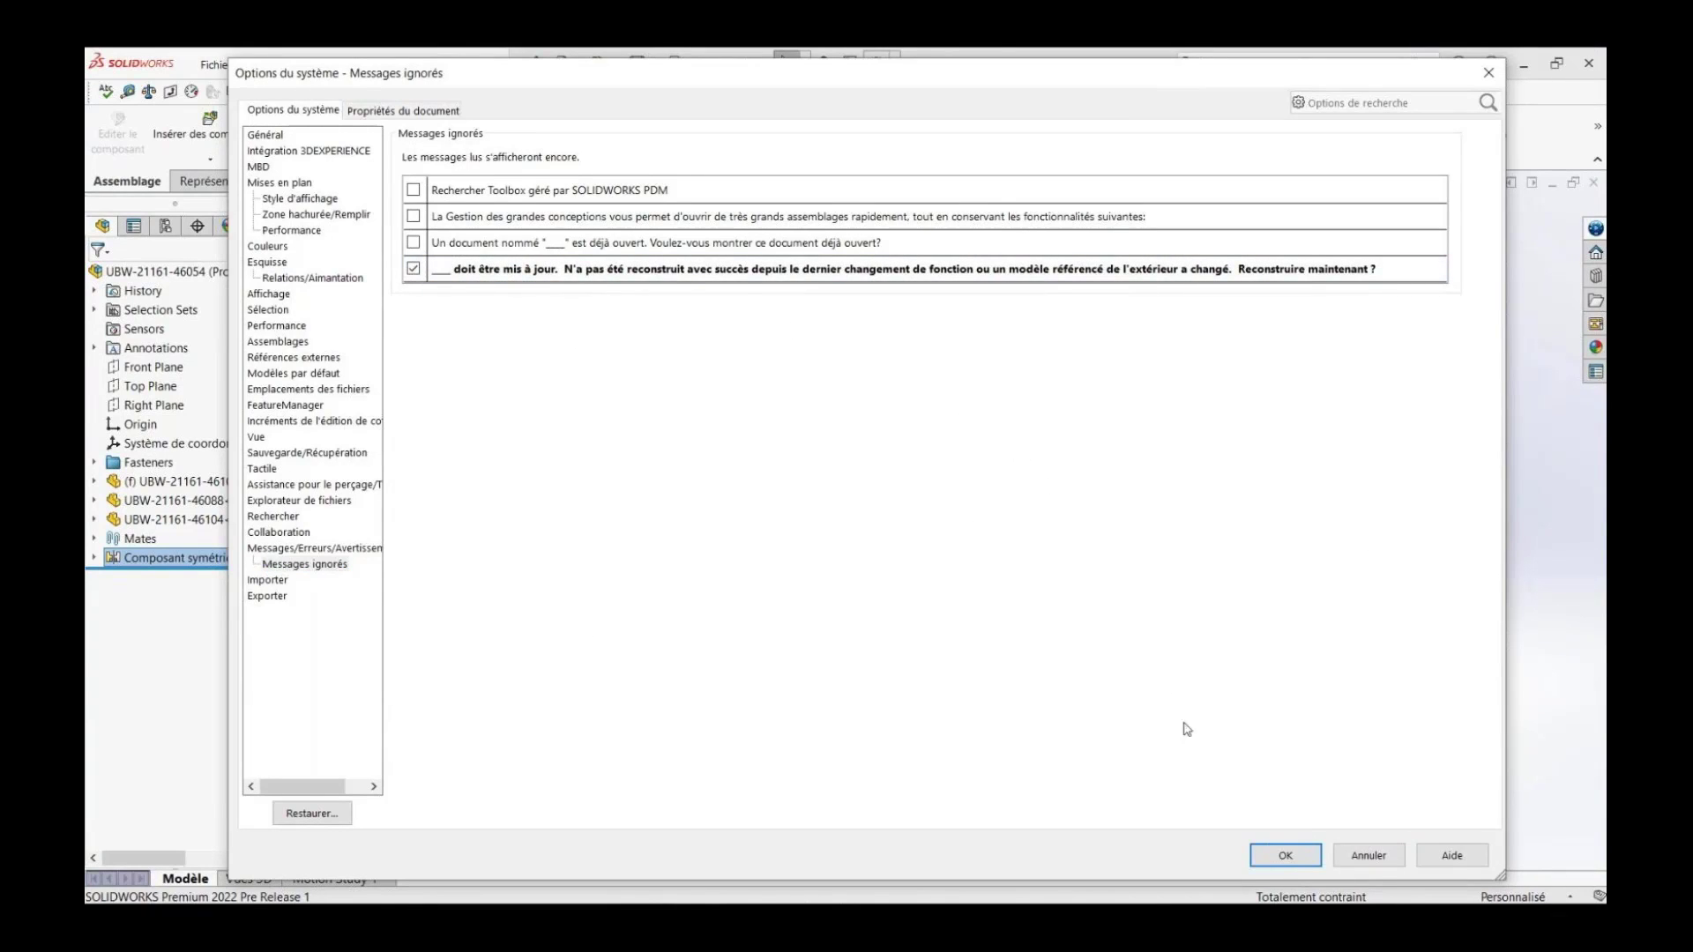
pyautogui.click(1280, 857)
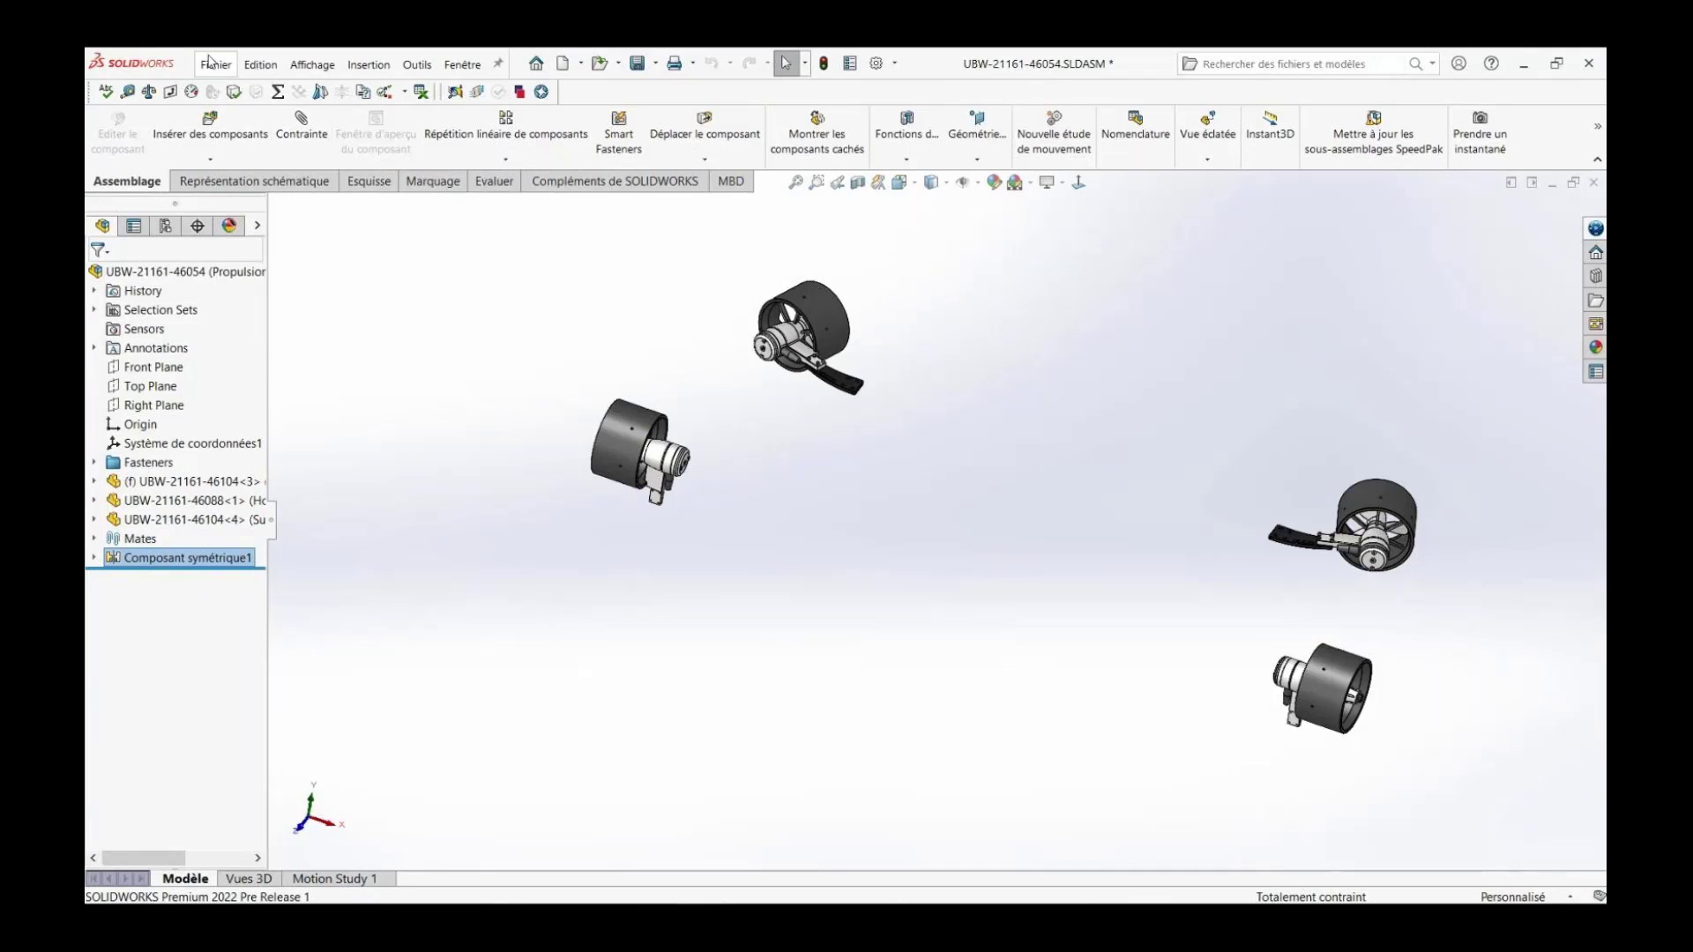
# Step: Save the assembly and its parts with Pack and Go as the Zip file UBW-21161-46054.zip in the 01 User Experience folder
pyautogui.click(210, 61)
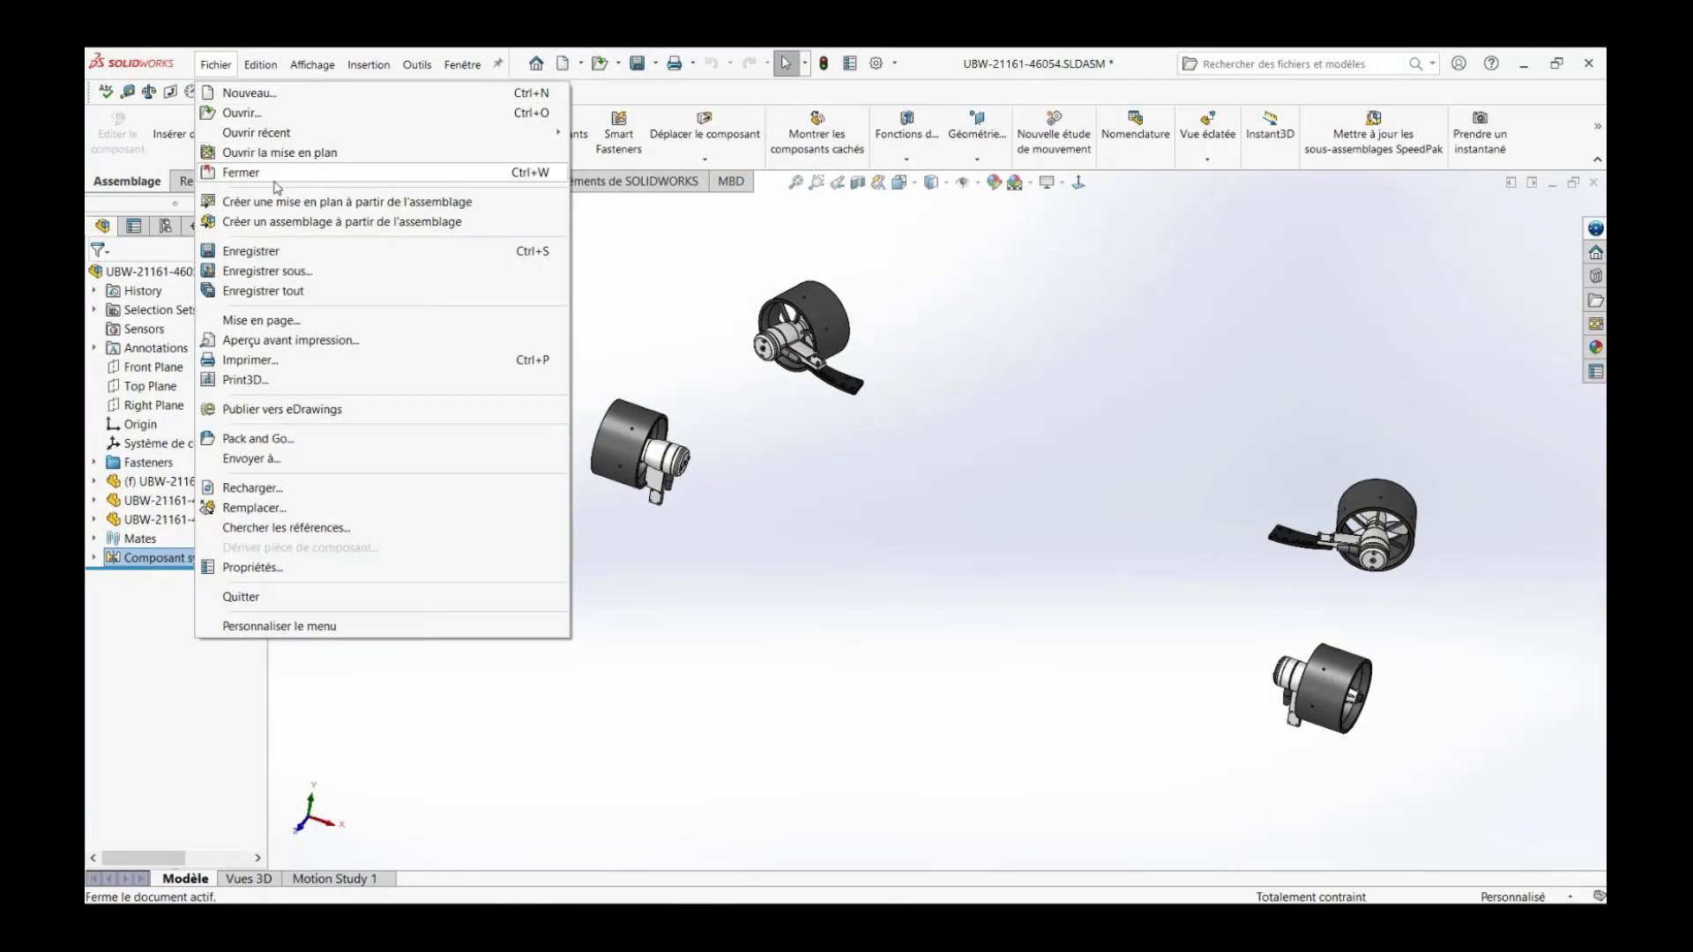
pyautogui.click(322, 440)
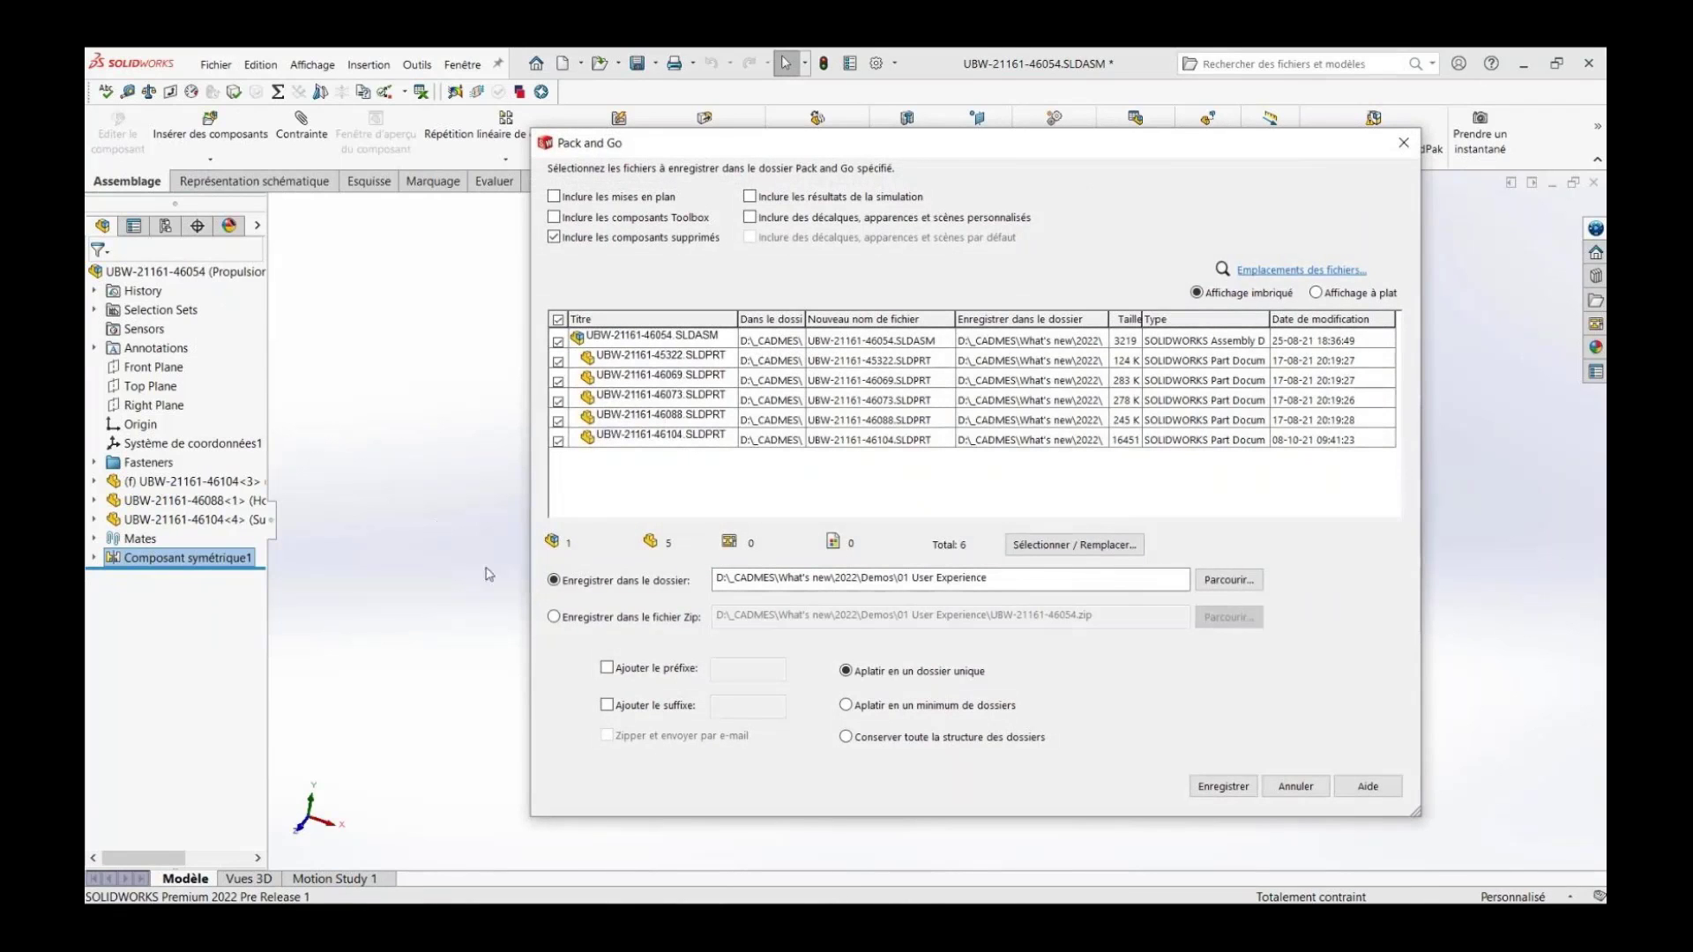
pyautogui.click(554, 617)
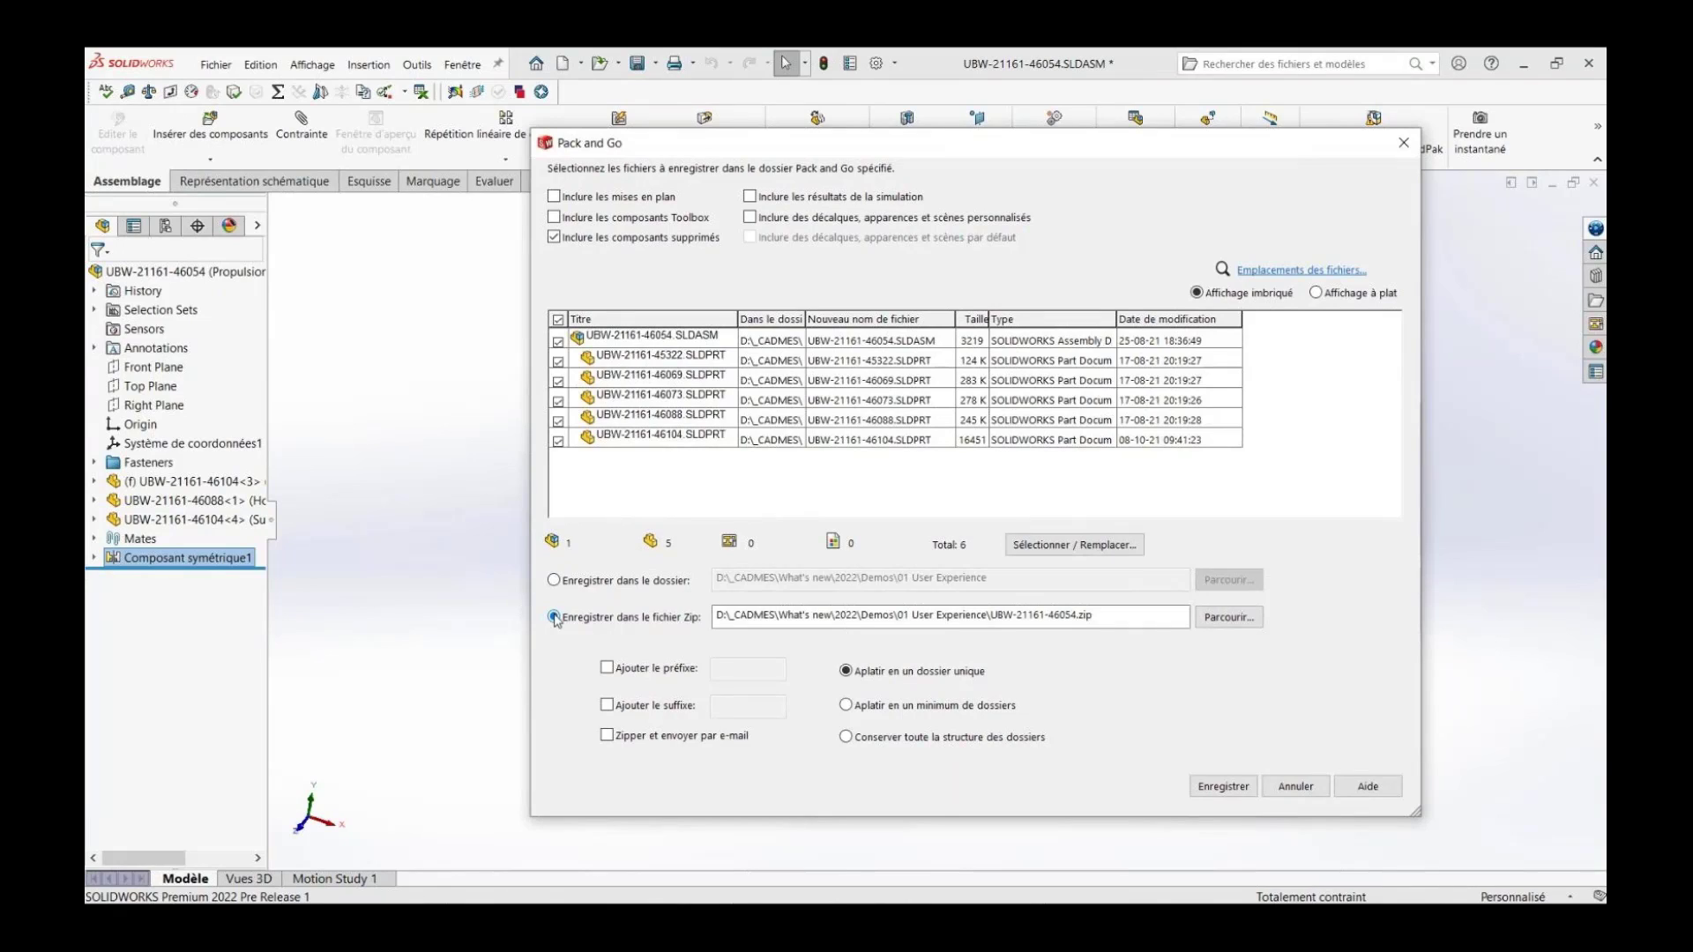
pyautogui.click(1223, 787)
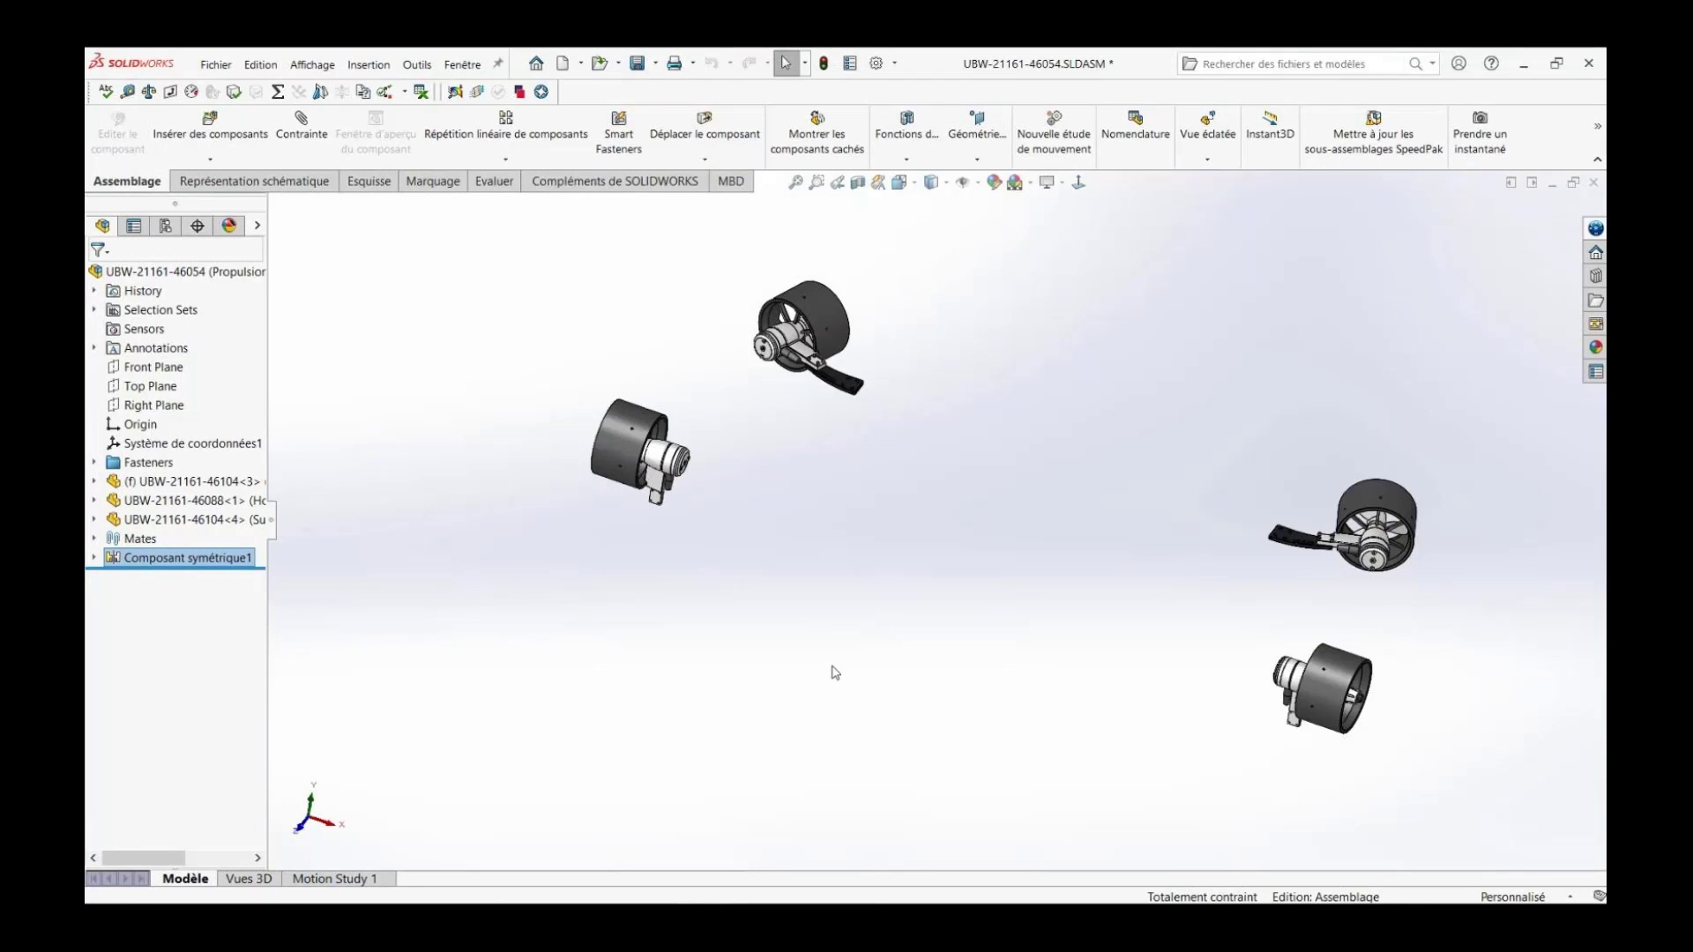
pyautogui.press('space')
pyautogui.click(886, 804)
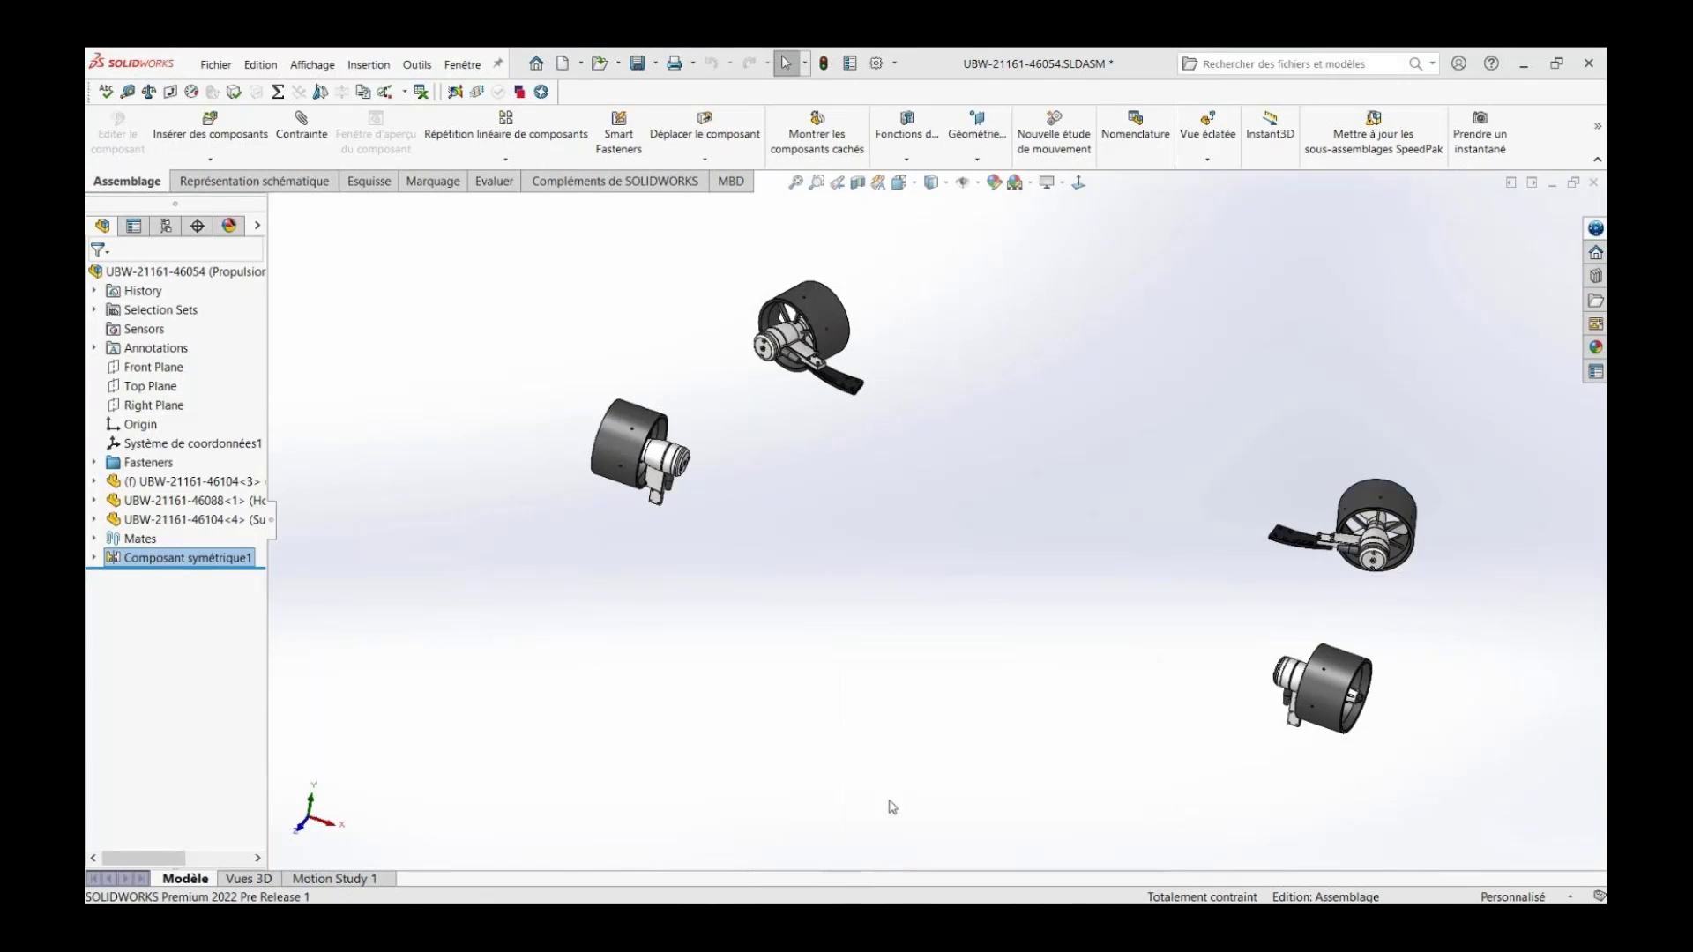